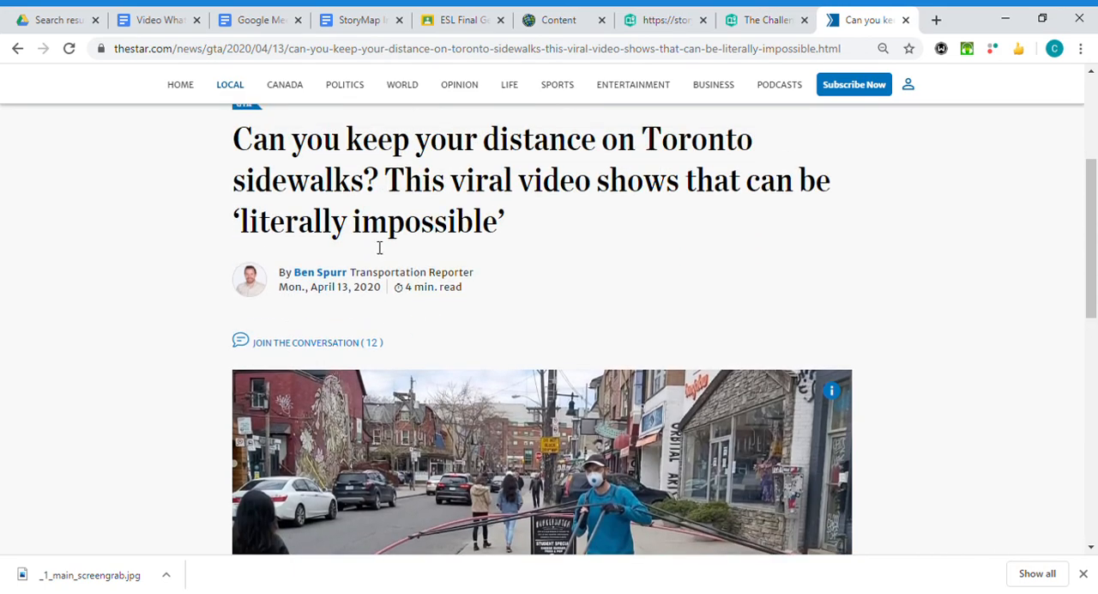
# Switch to the StoryMap draft and add the newspaper article's photo by its pasted link directly under the "What are the challenges?" heading.
pyautogui.scroll(-3, 420, 292)
pyautogui.scroll(1, 755, 409)
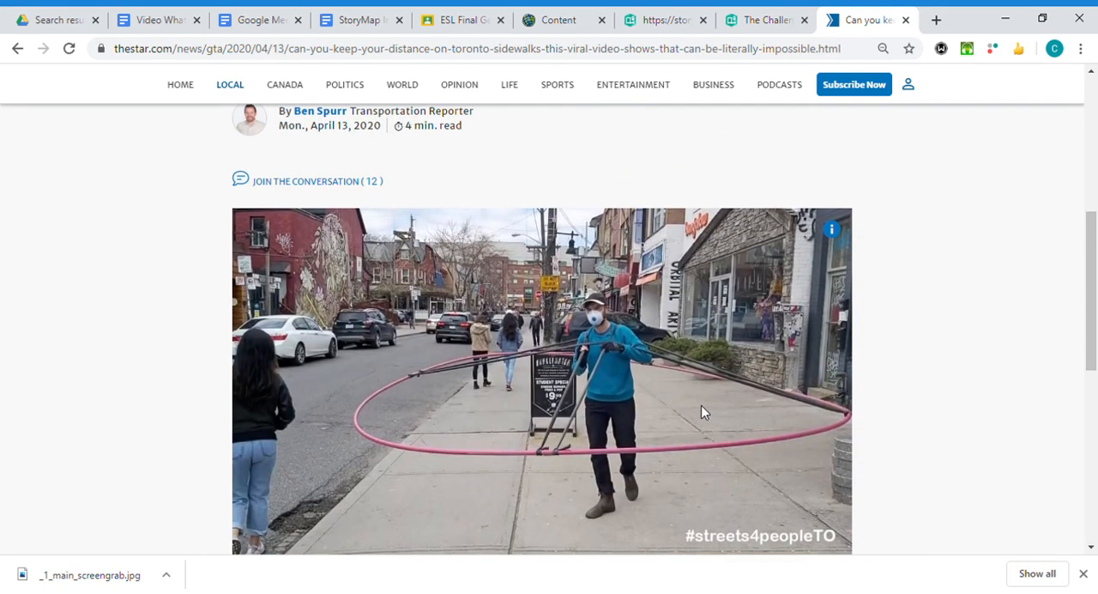
pyautogui.scroll(-1, 680, 412)
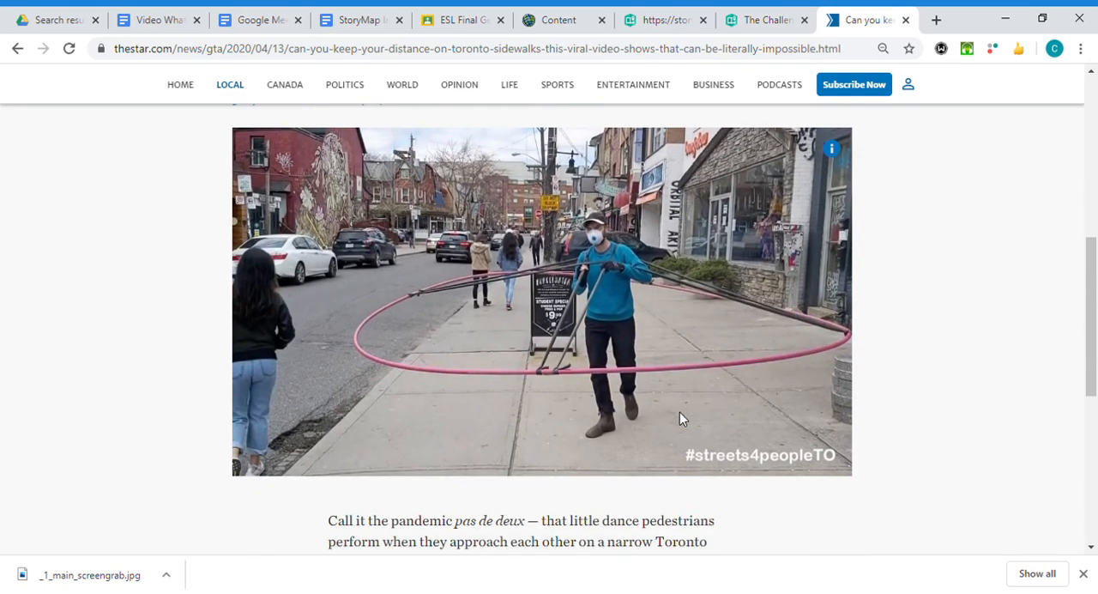
pyautogui.scroll(1, 532, 378)
pyautogui.scroll(-1, 490, 367)
pyautogui.click(775, 23)
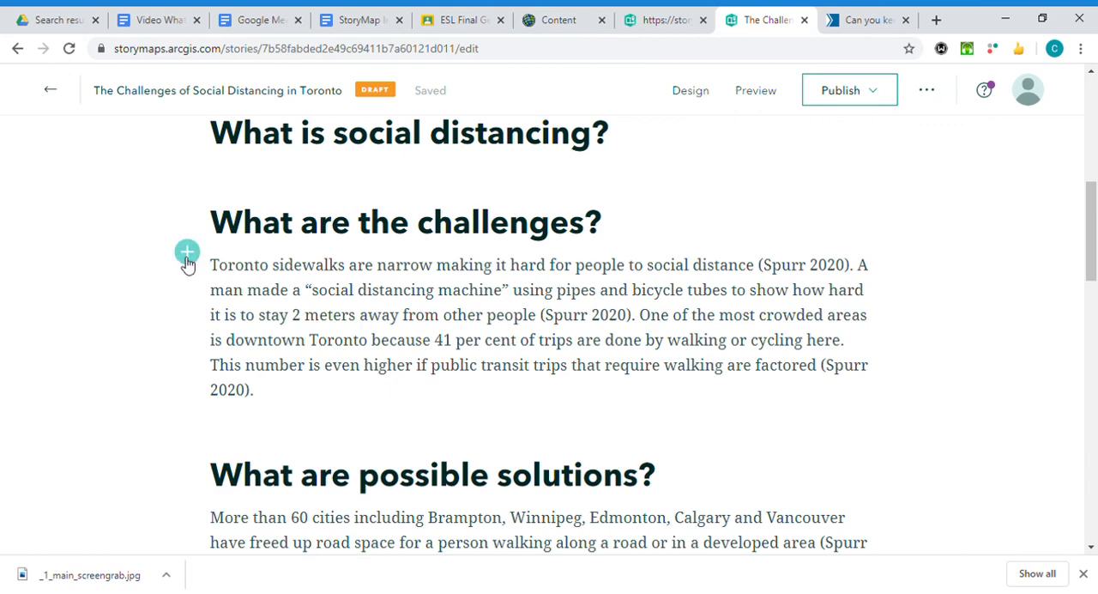
pyautogui.click(186, 252)
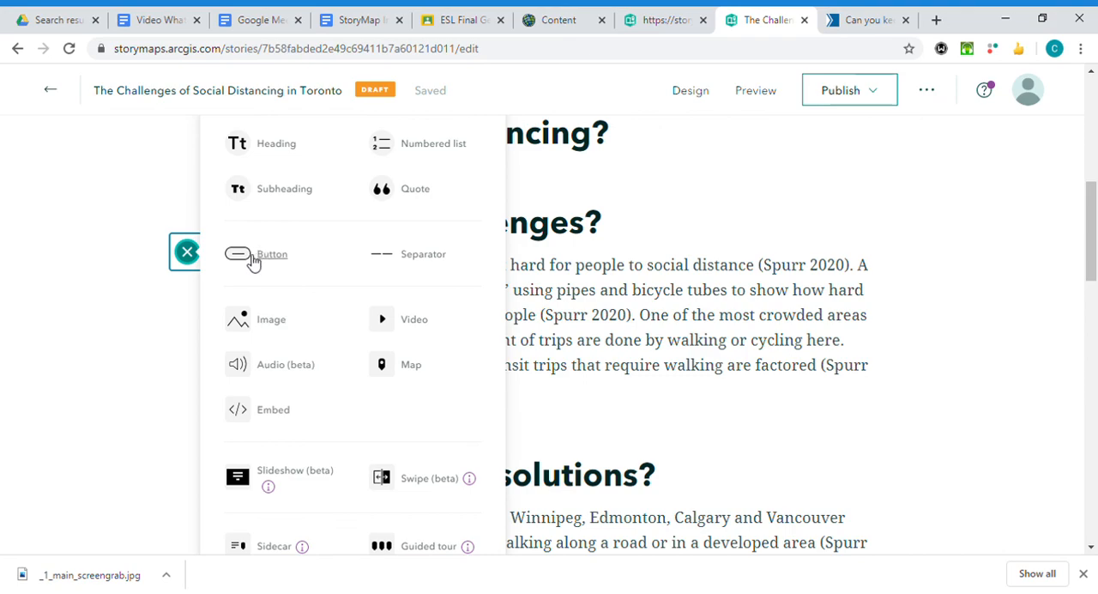
pyautogui.click(273, 326)
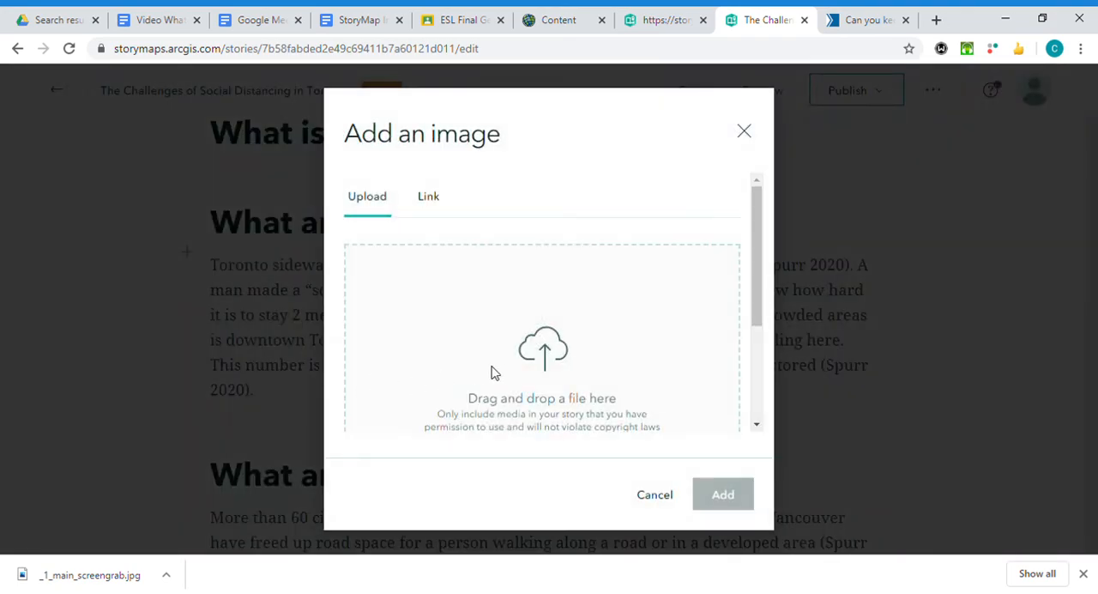
pyautogui.click(428, 206)
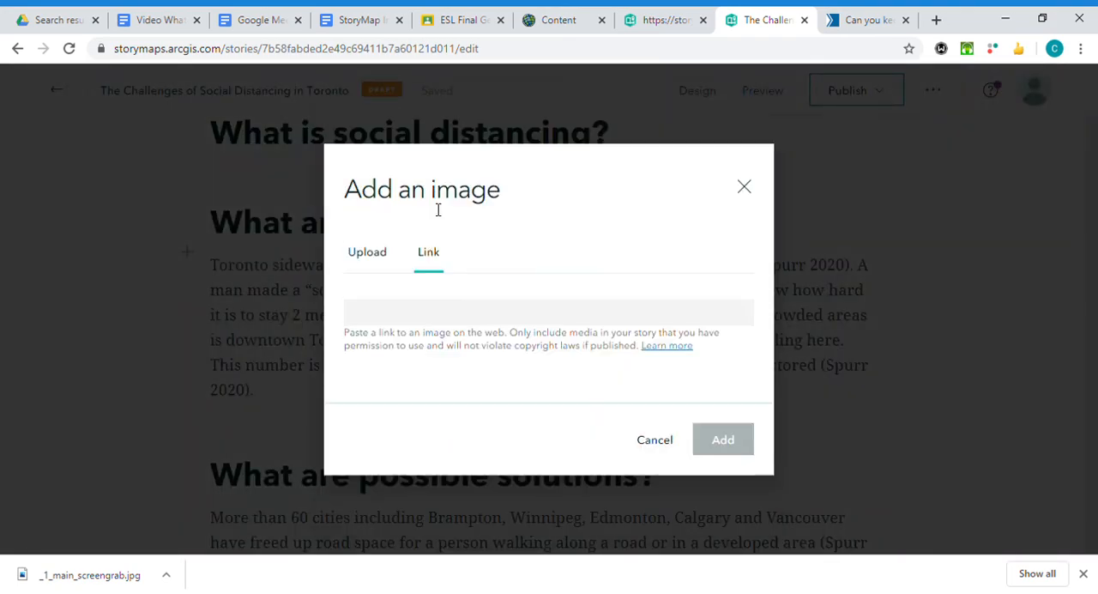
pyautogui.click(447, 319)
pyautogui.hotkey('ctrl', 'v')
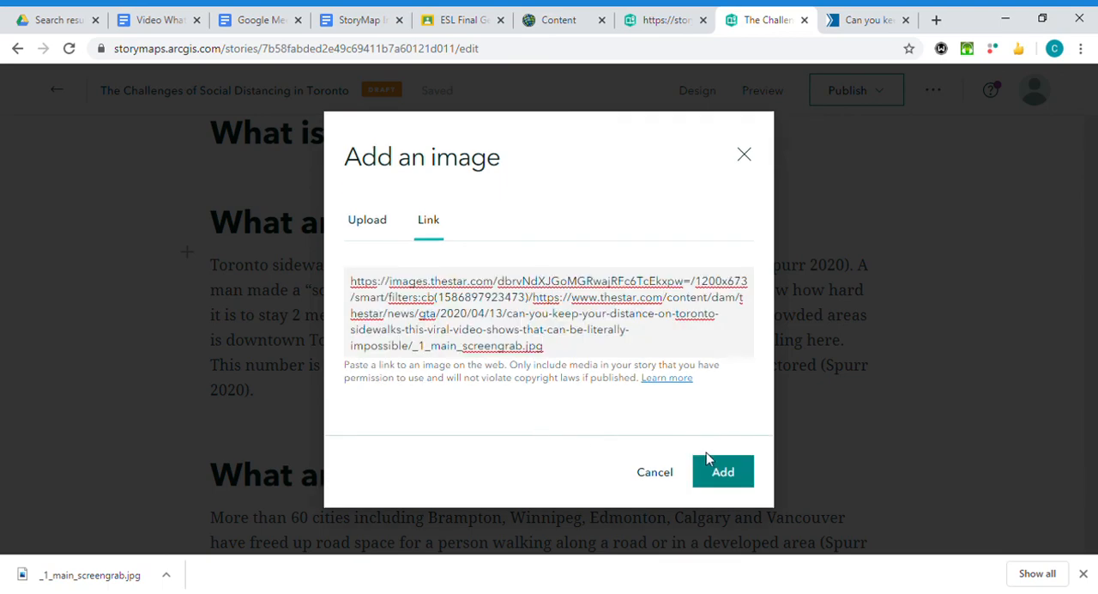
pyautogui.click(725, 472)
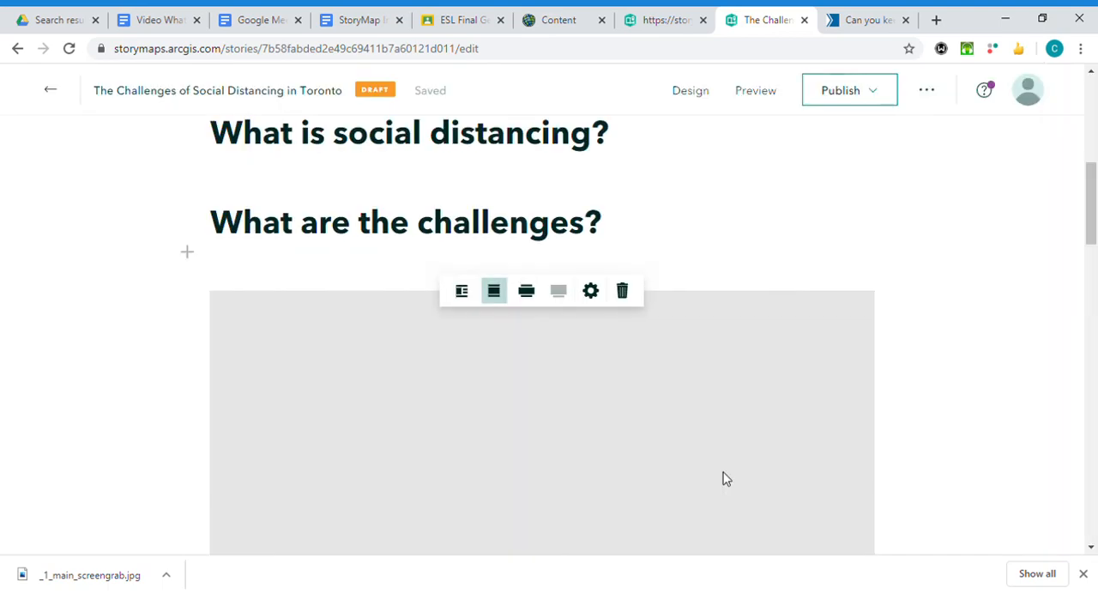
# Examine the inserted photo, its caption area and its position between the "What are the challenges?" heading and the paragraph.
pyautogui.scroll(-3, 600, 399)
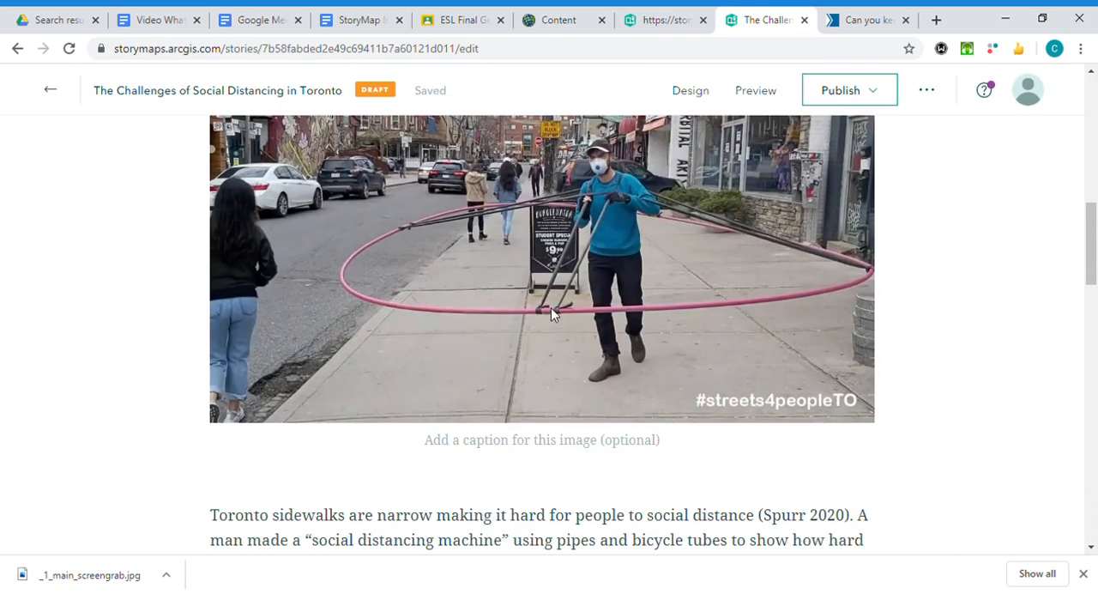
pyautogui.scroll(2, 599, 378)
pyautogui.scroll(-1, 600, 378)
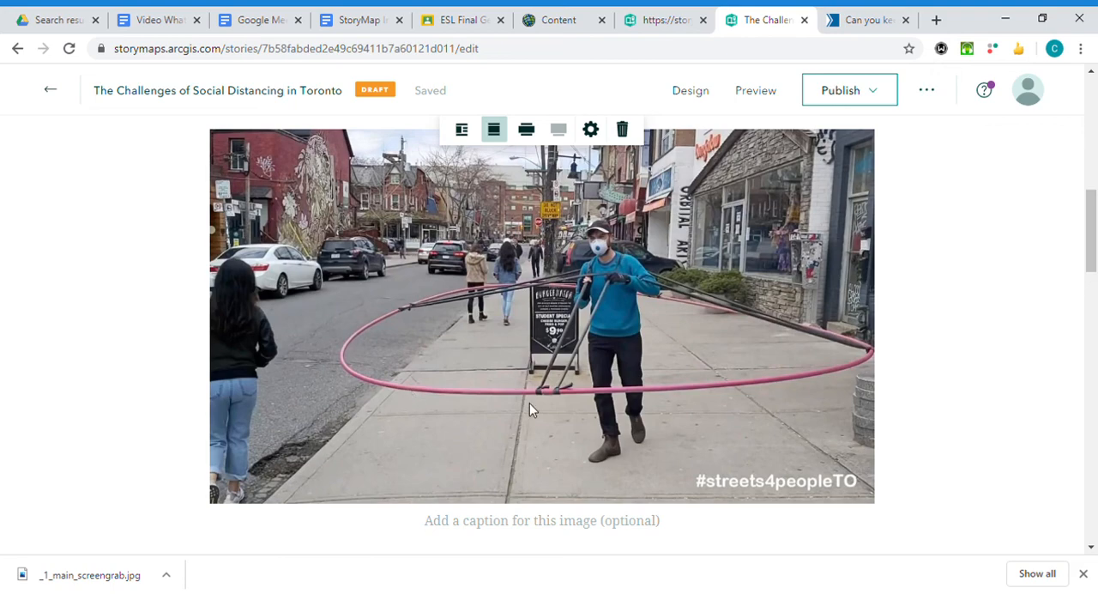
pyautogui.scroll(1, 528, 402)
pyautogui.scroll(-1, 523, 401)
pyautogui.scroll(1, 447, 292)
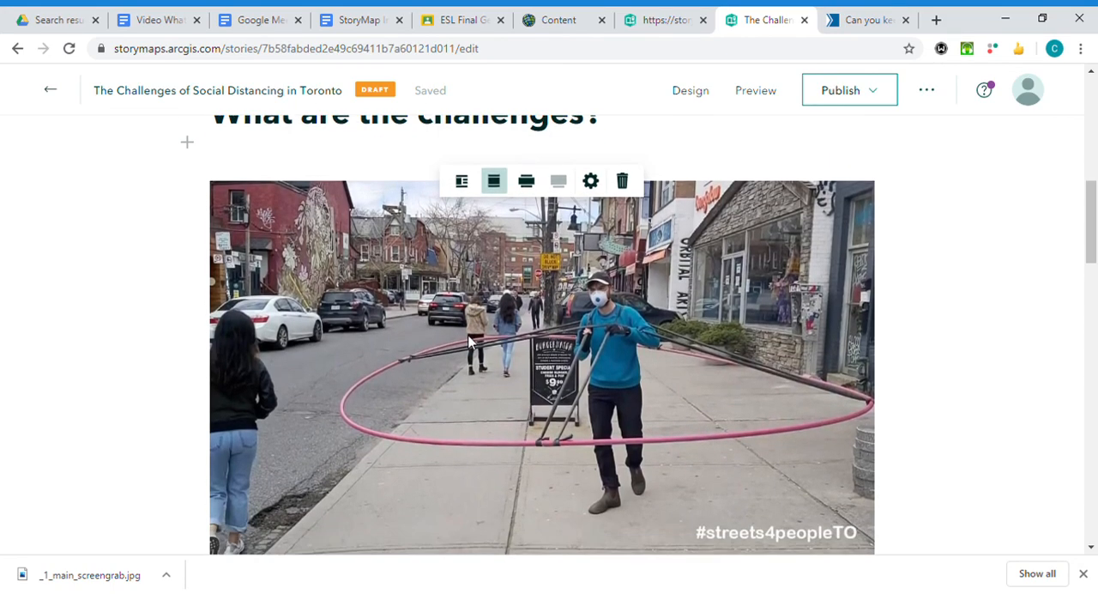
pyautogui.scroll(-2, 459, 325)
pyautogui.scroll(1, 460, 329)
pyautogui.scroll(1, 452, 341)
pyautogui.scroll(-1, 438, 335)
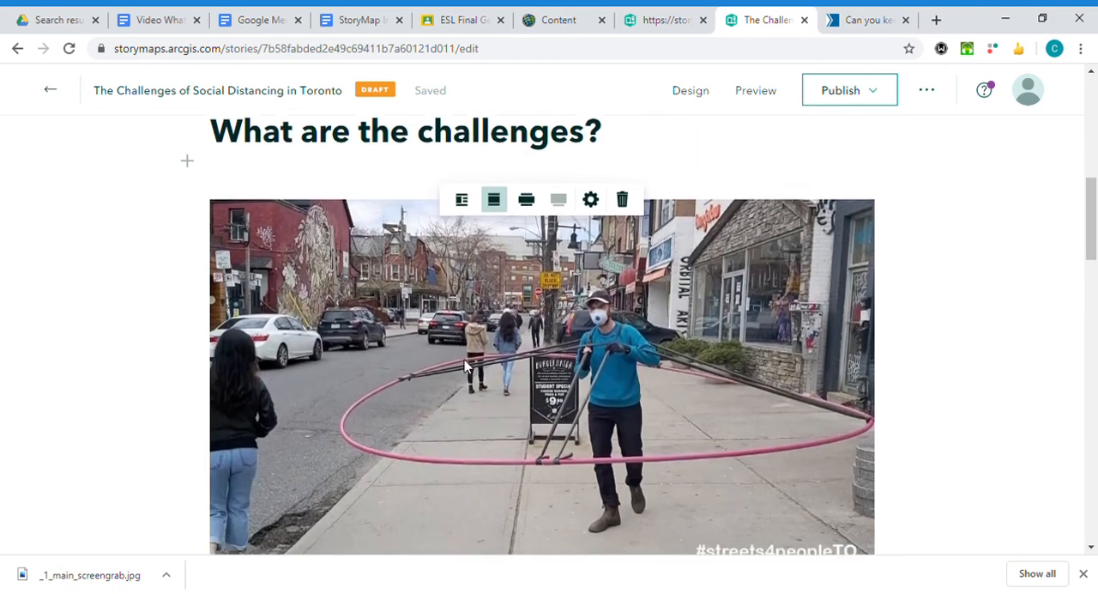
pyautogui.scroll(2, 470, 329)
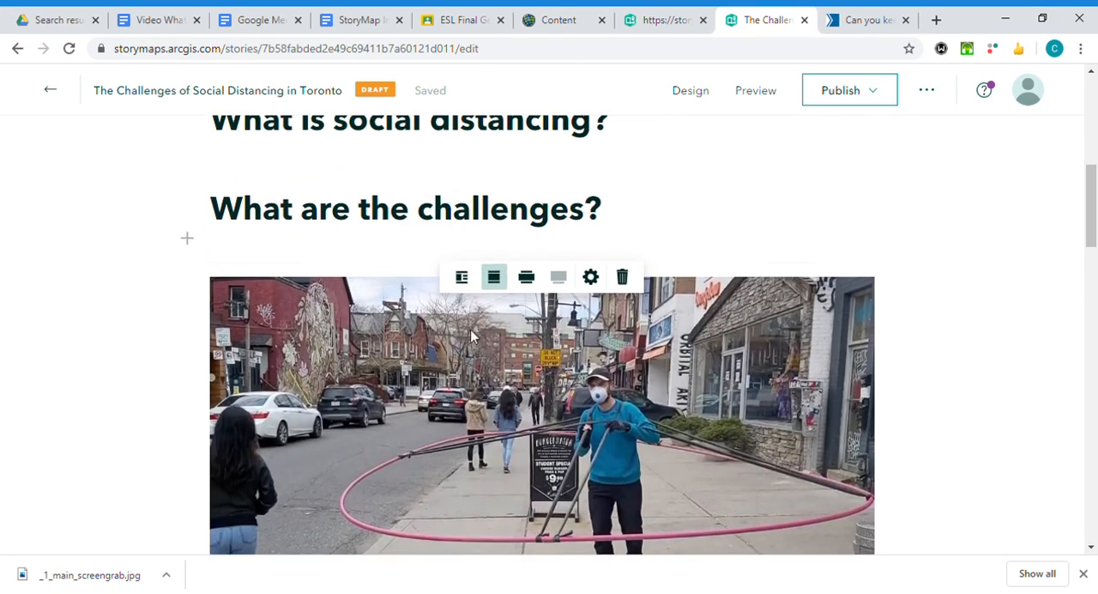
pyautogui.scroll(-1, 472, 335)
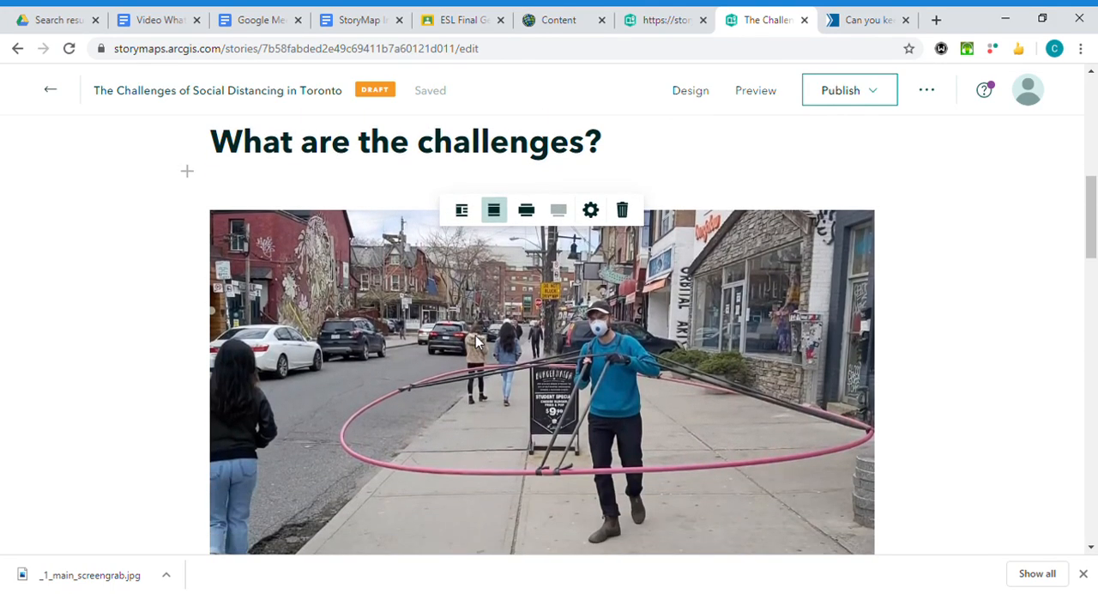
pyautogui.scroll(-1, 478, 341)
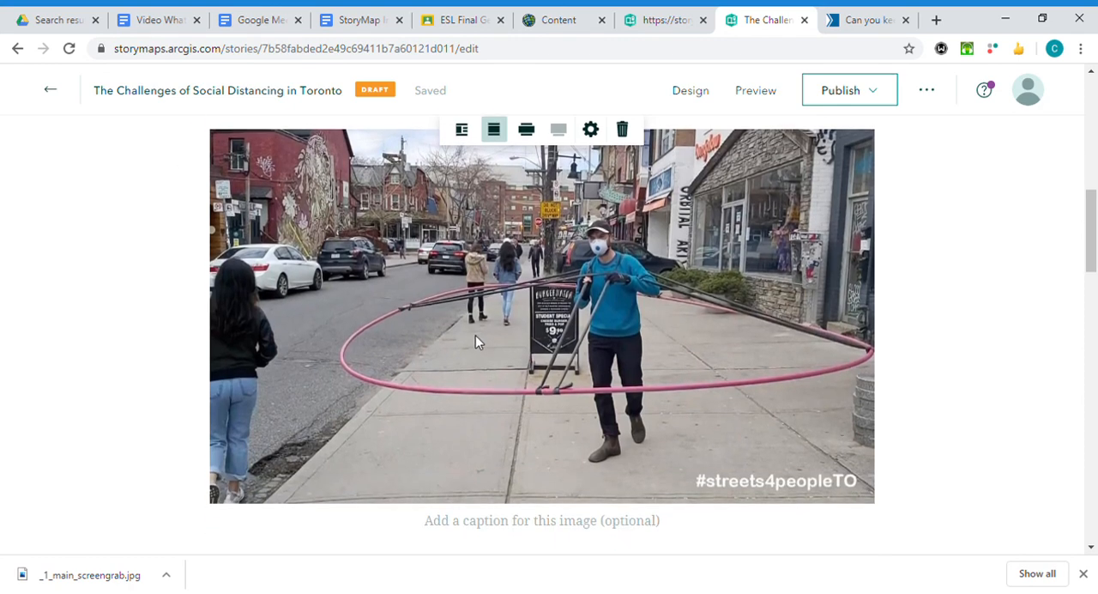
pyautogui.scroll(1, 476, 335)
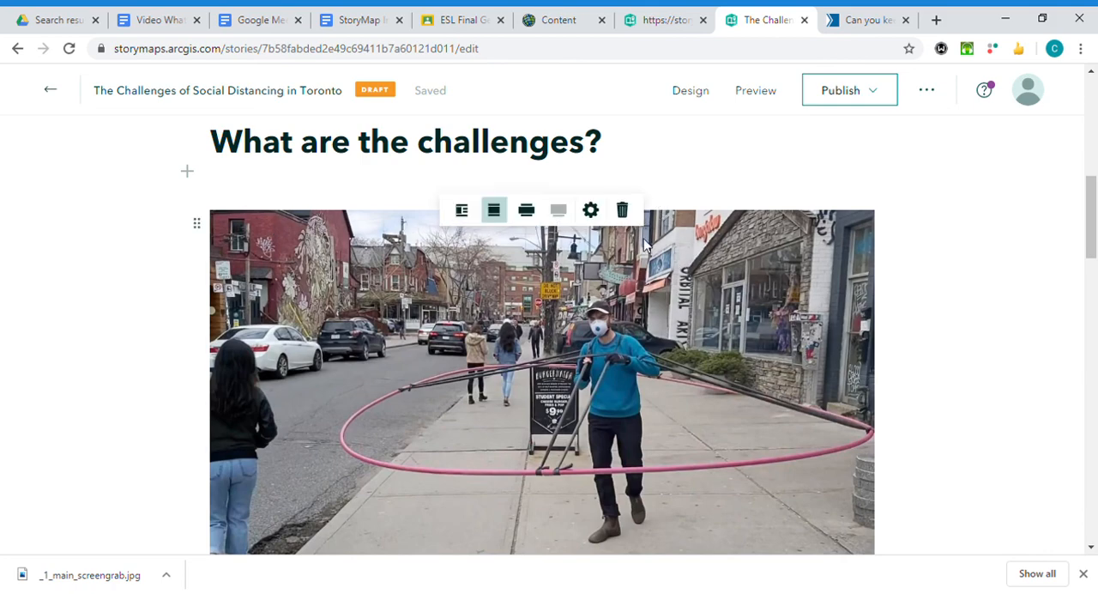
# Delete the street photo under the "What are the challenges?" heading, confirming the removal.
pyautogui.click(624, 211)
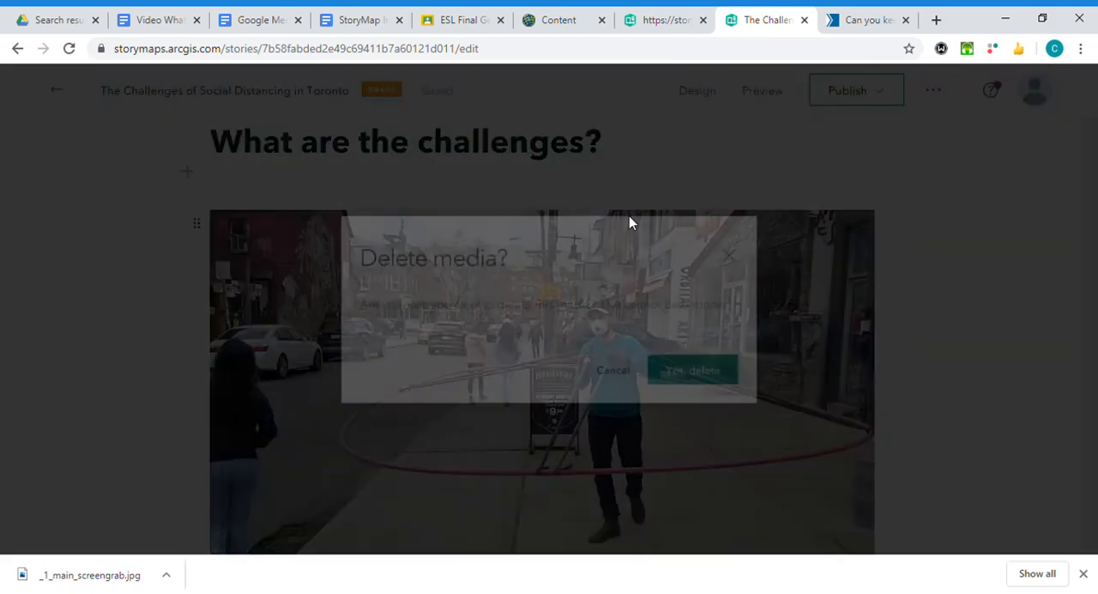
pyautogui.click(709, 380)
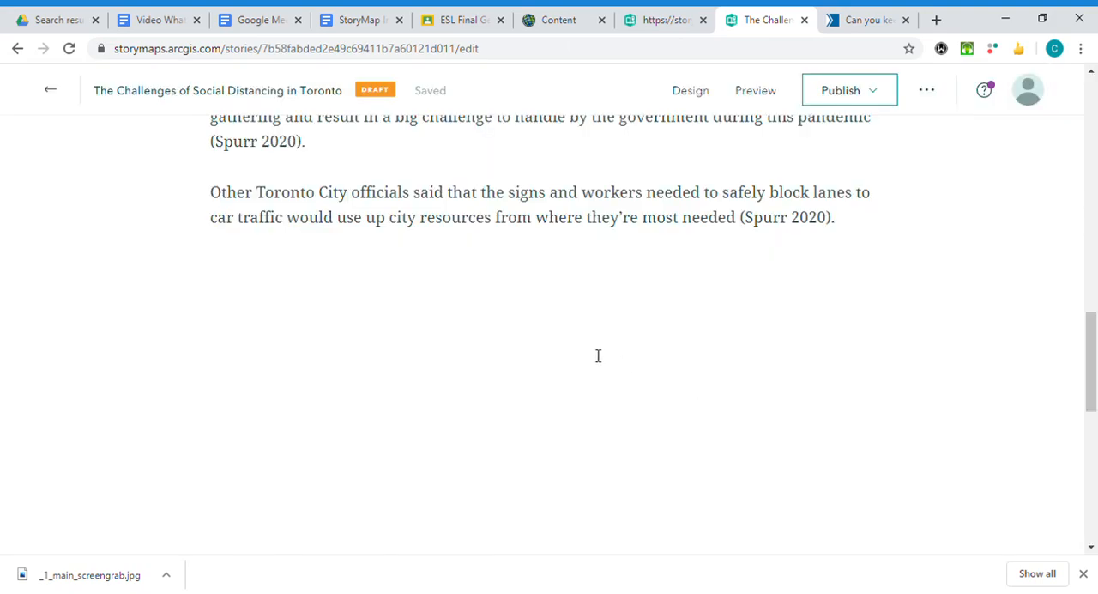
pyautogui.scroll(10, 597, 355)
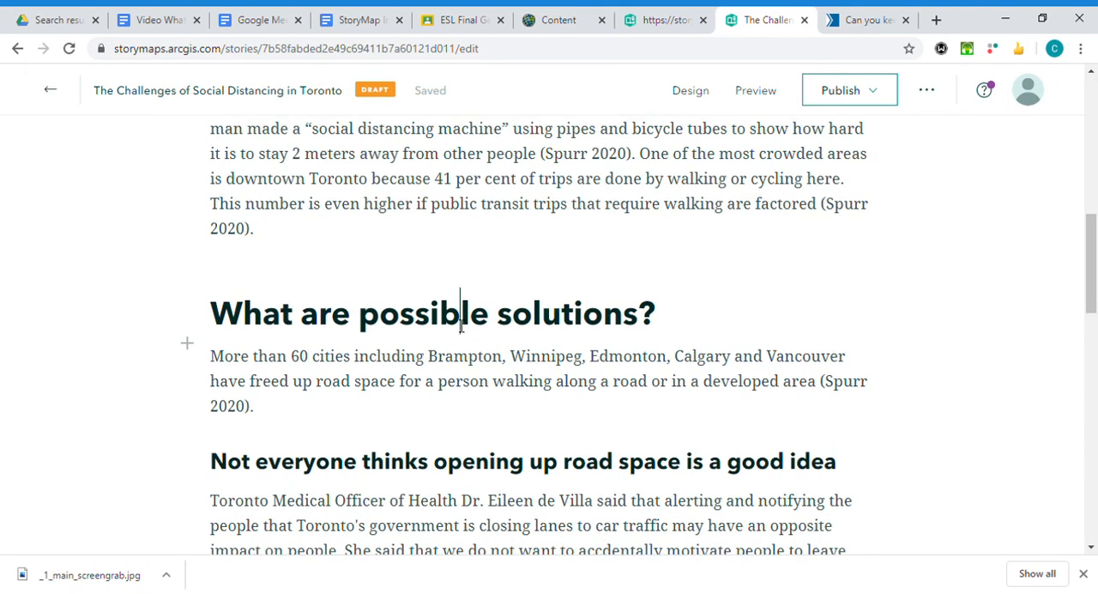
# Retype the question mark at the end of the "What are possible solutions?" heading.
pyautogui.click(495, 381)
pyautogui.scroll(2, 390, 378)
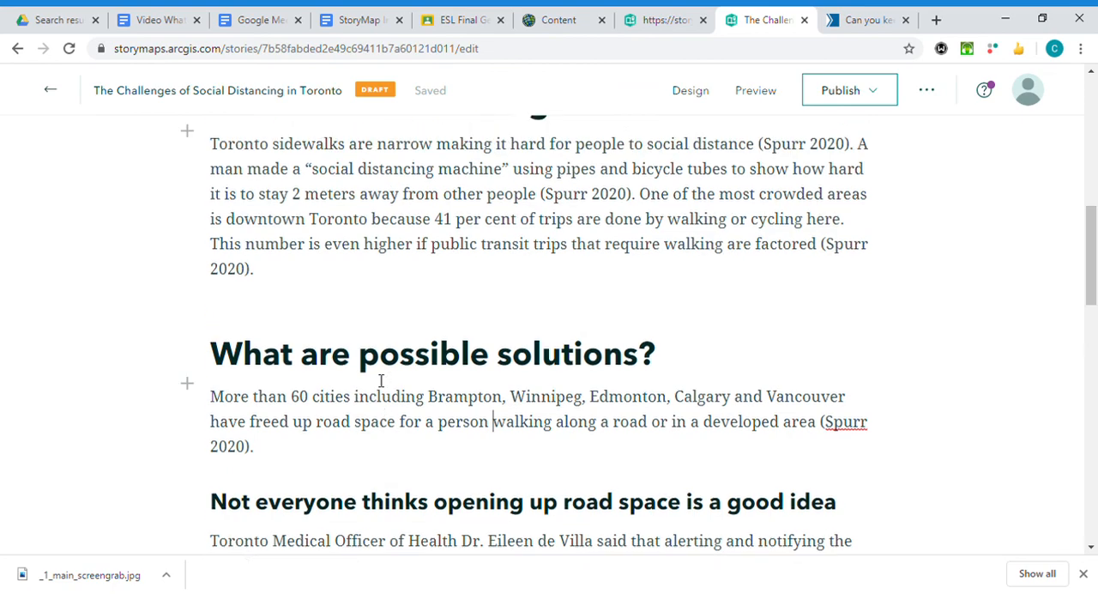
pyautogui.click(663, 484)
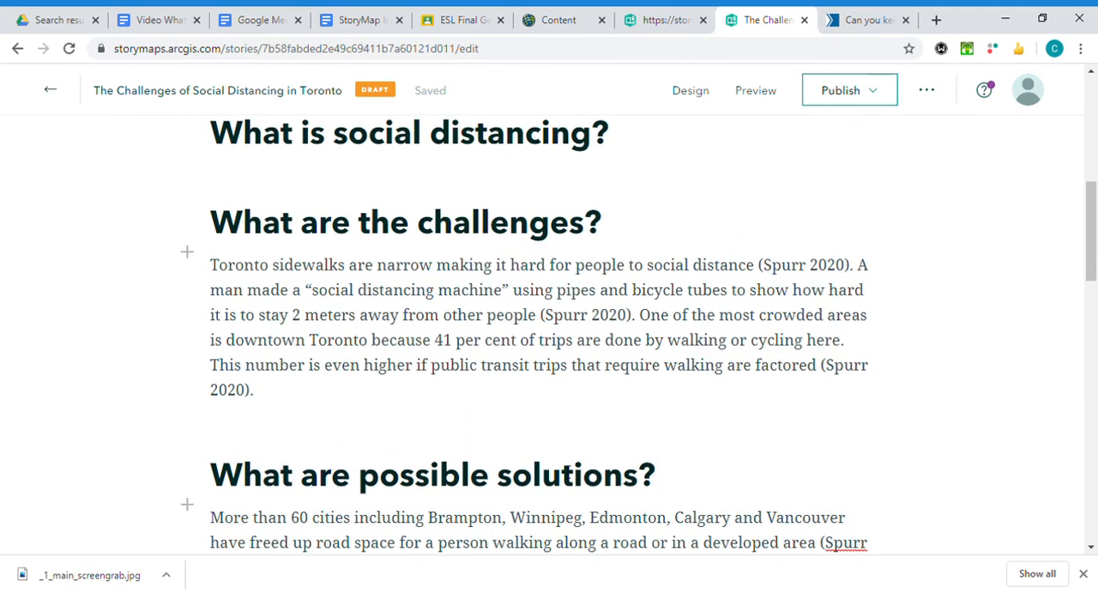
pyautogui.press('BackSpace')
pyautogui.write('?')
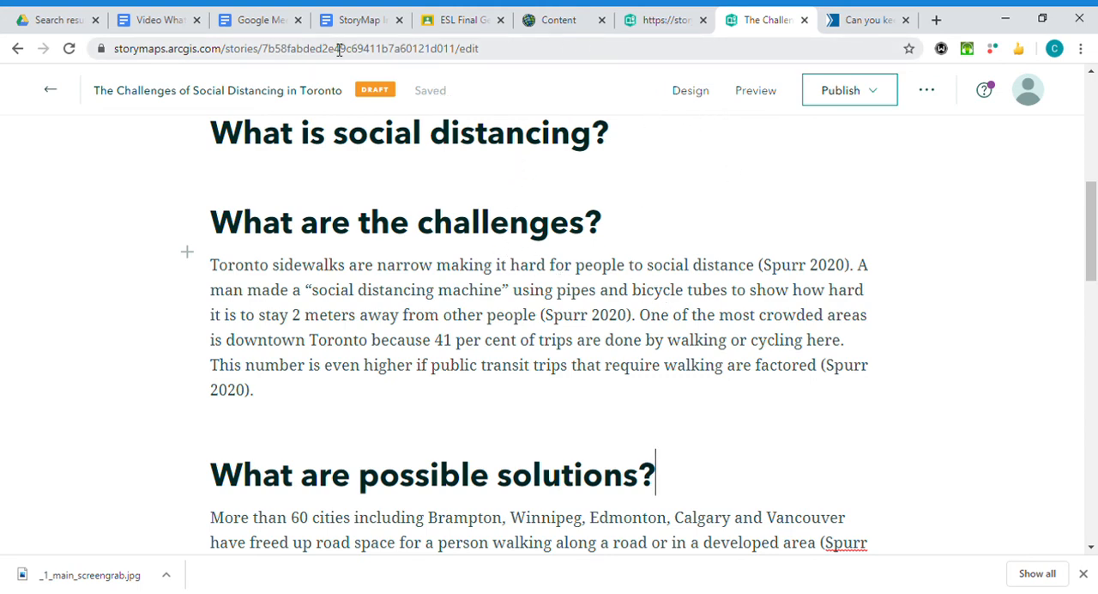
# Switch to the newspaper article and replace it with the Google home page, reached through a search for "google".
pyautogui.click(849, 26)
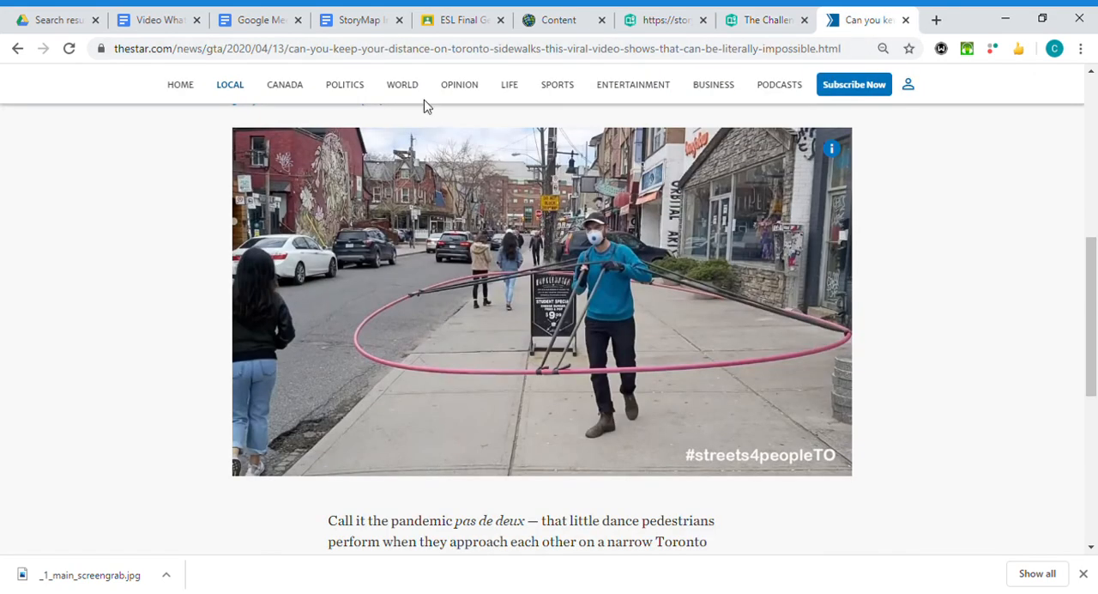
pyautogui.scroll(3, 440, 221)
pyautogui.click(399, 51)
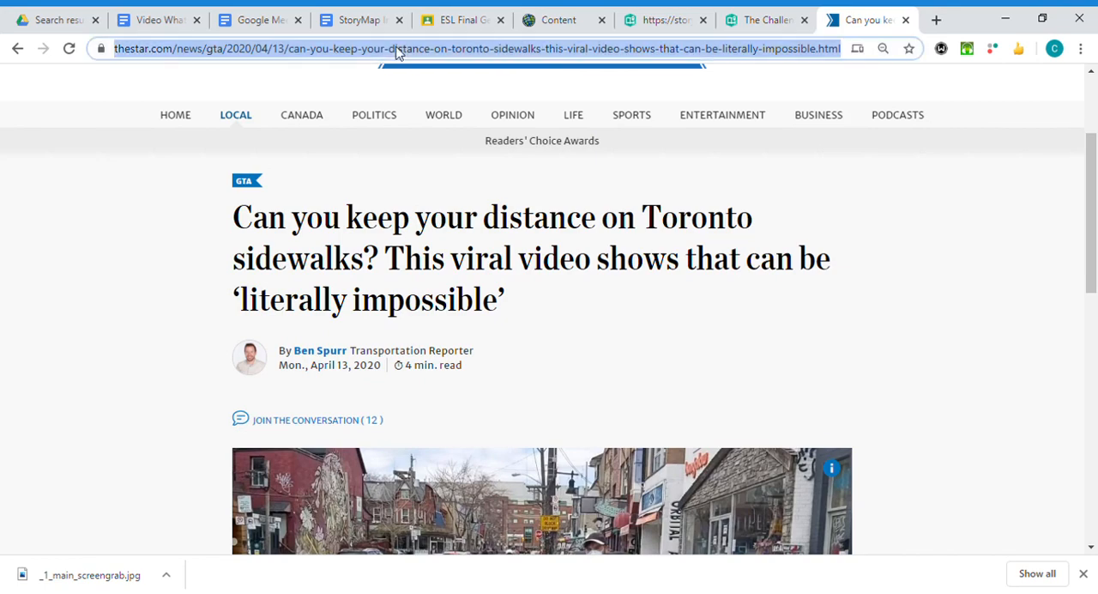
pyautogui.press('BackSpace')
pyautogui.write('google')
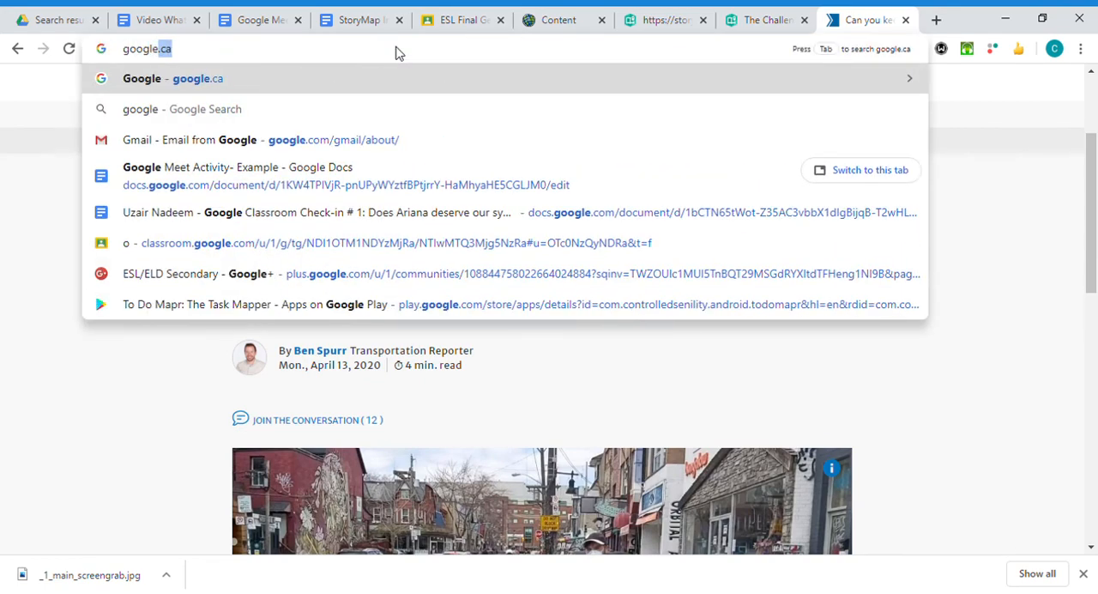
pyautogui.press('Delete')
pyautogui.press('Return')
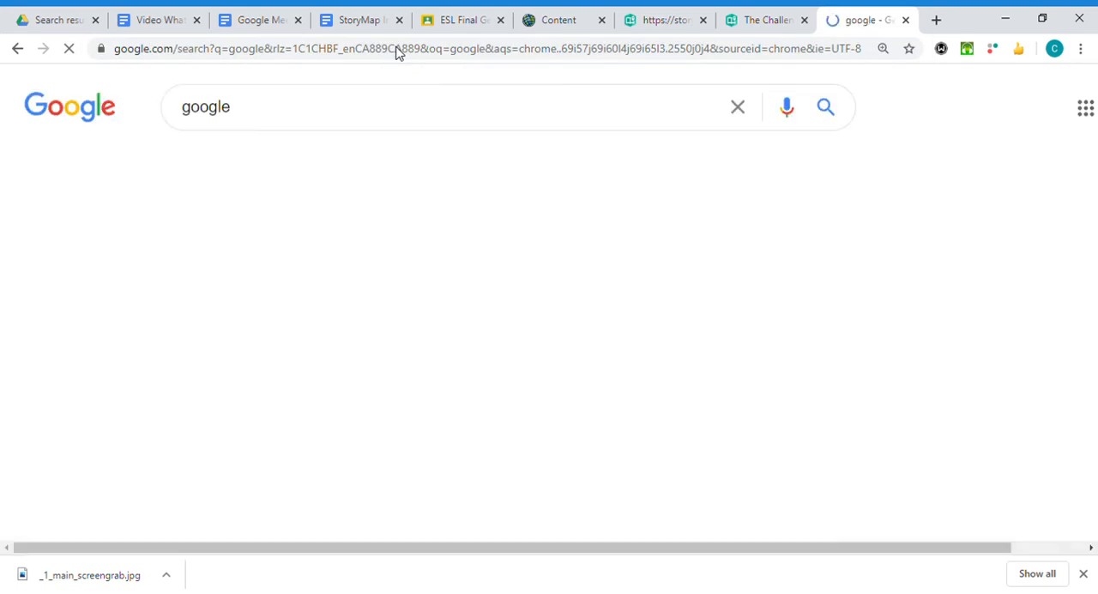
pyautogui.click(231, 276)
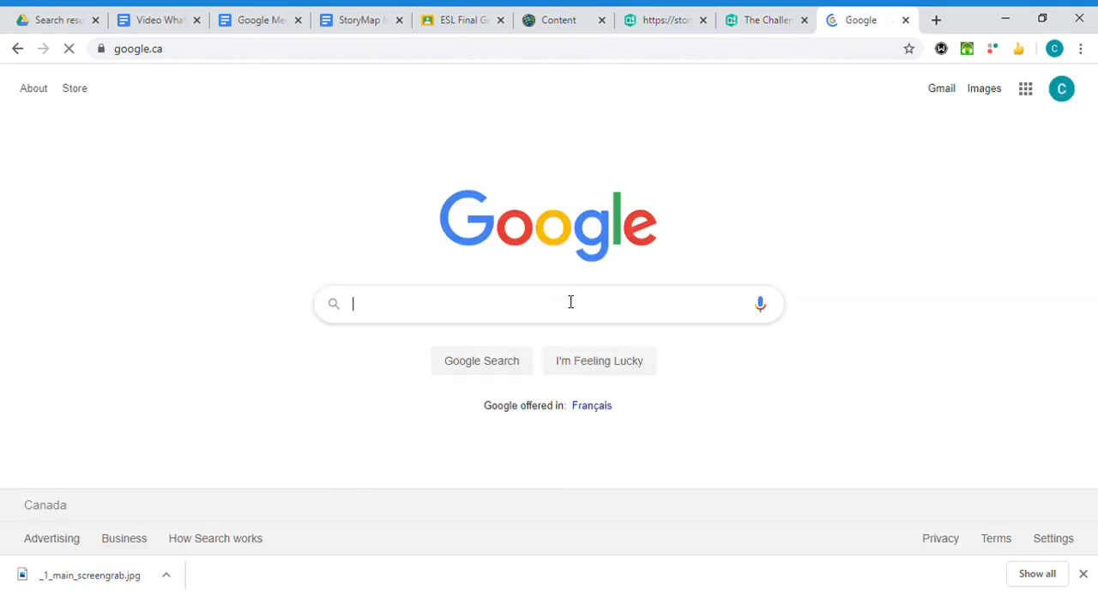
# Search Google for "social distancing challenge downtown toronto".
pyautogui.click(412, 317)
pyautogui.write('so')
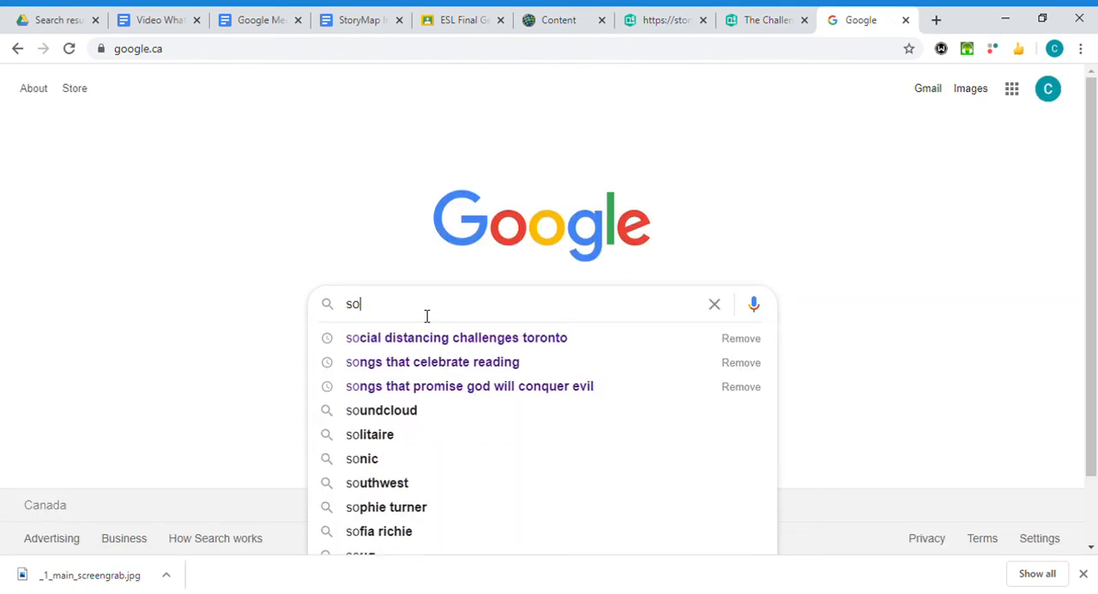
pyautogui.write('cial distancing call')
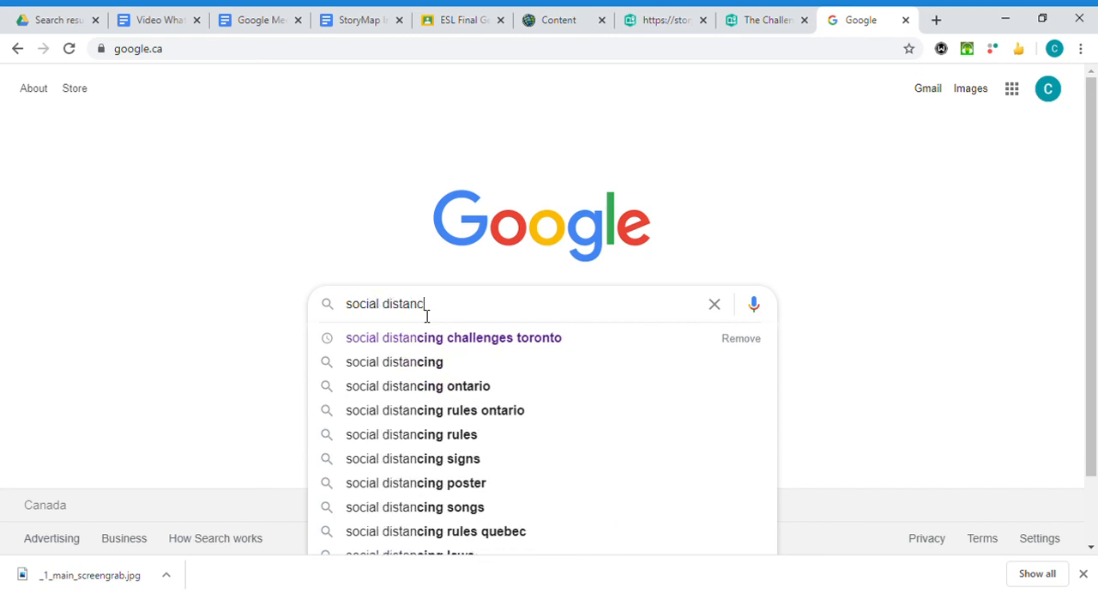
pyautogui.press('BackSpace')
pyautogui.press('BackSpace')
pyautogui.press('BackSpace')
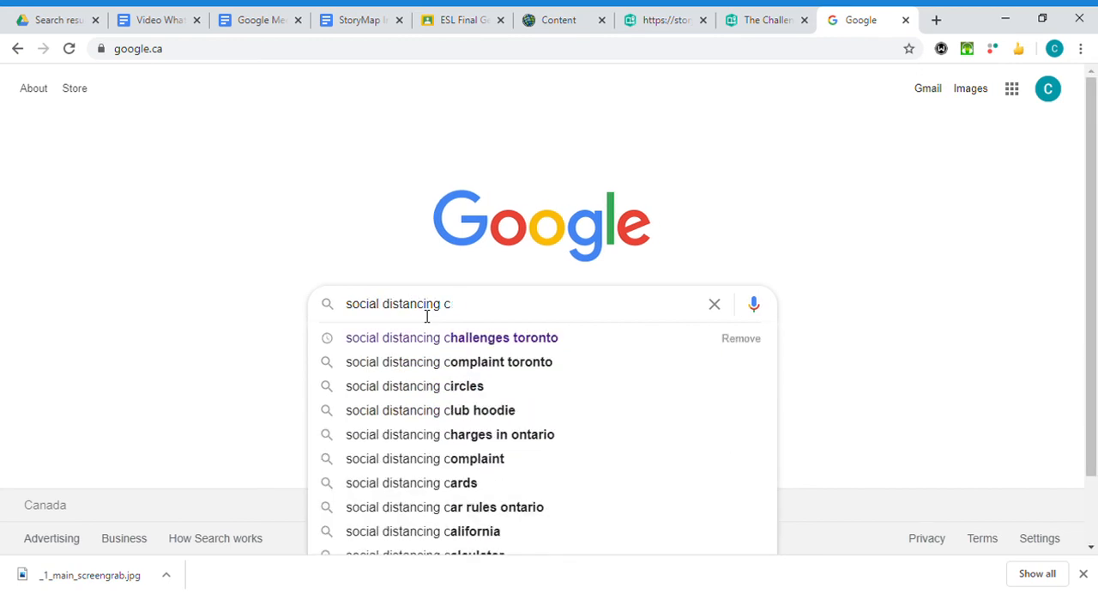
pyautogui.write('hallenge')
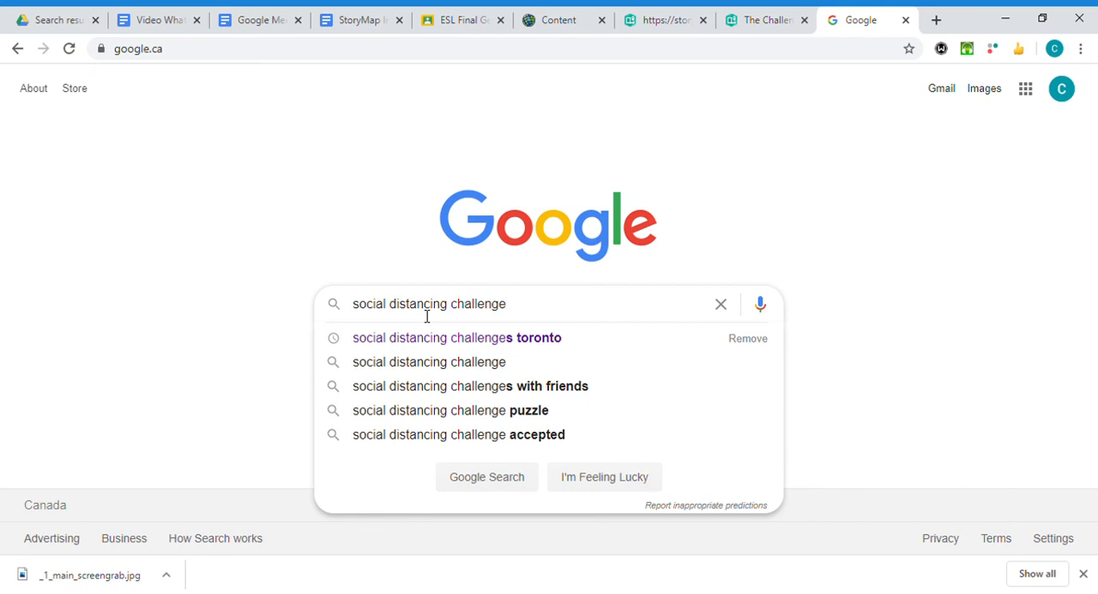
pyautogui.write(' downtown')
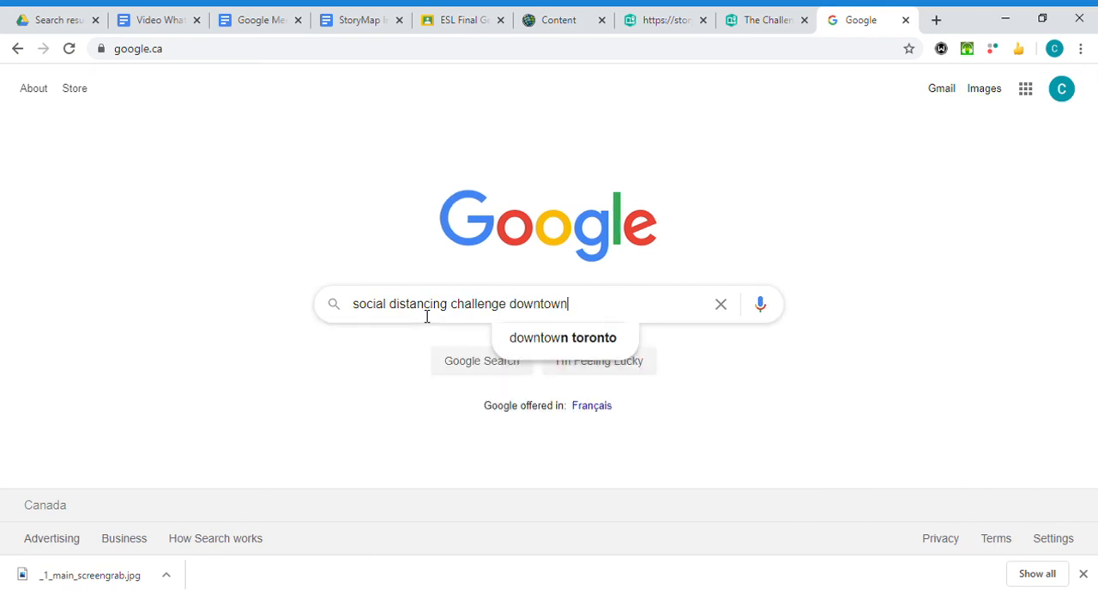
pyautogui.write(' toronto')
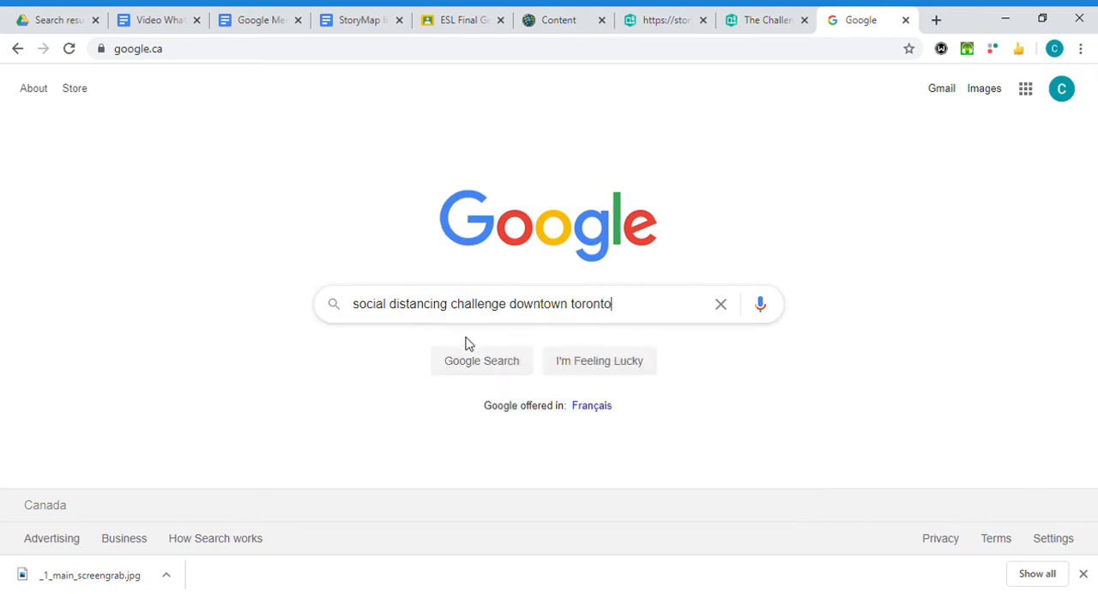
pyautogui.click(507, 366)
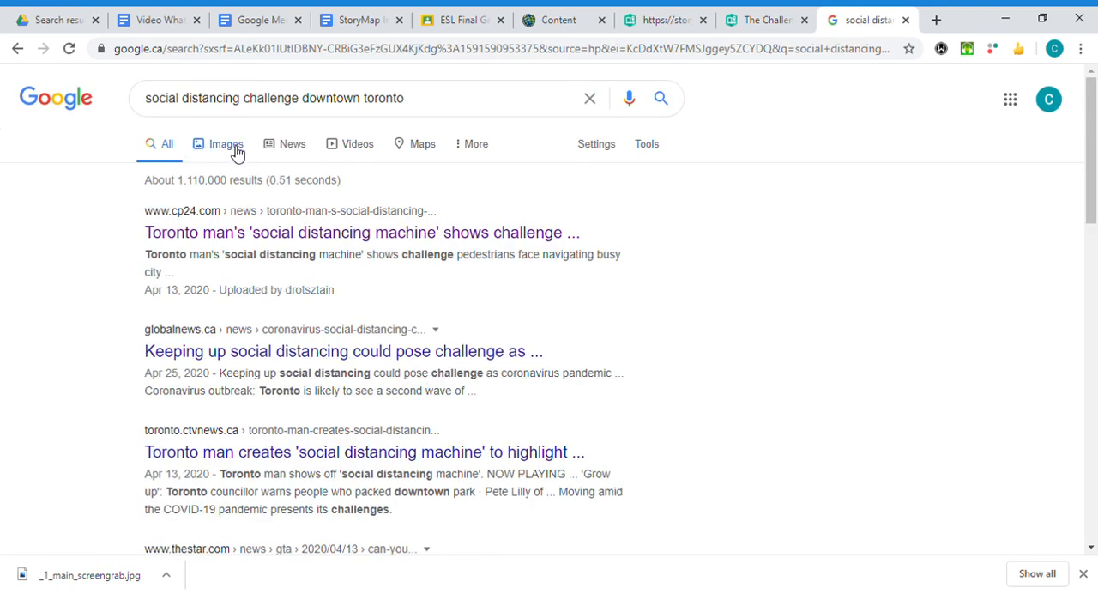
# Browse the image results for the search and open the preview of Curiocity's "361 Yonge Street" social distance machine photo.
pyautogui.click(234, 152)
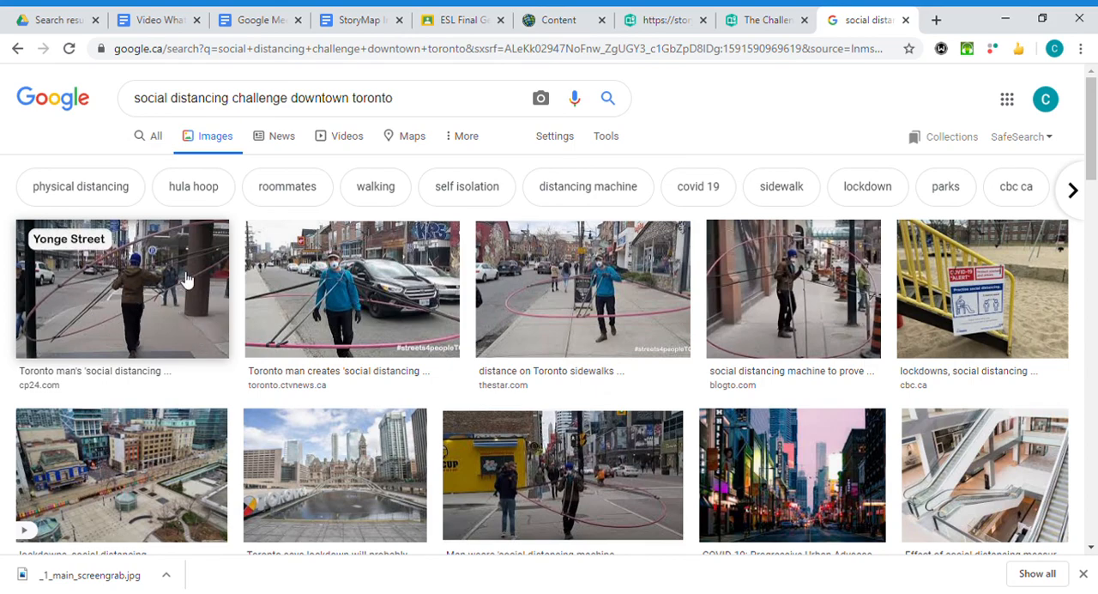
pyautogui.scroll(-4, 243, 276)
pyautogui.scroll(-2, 332, 293)
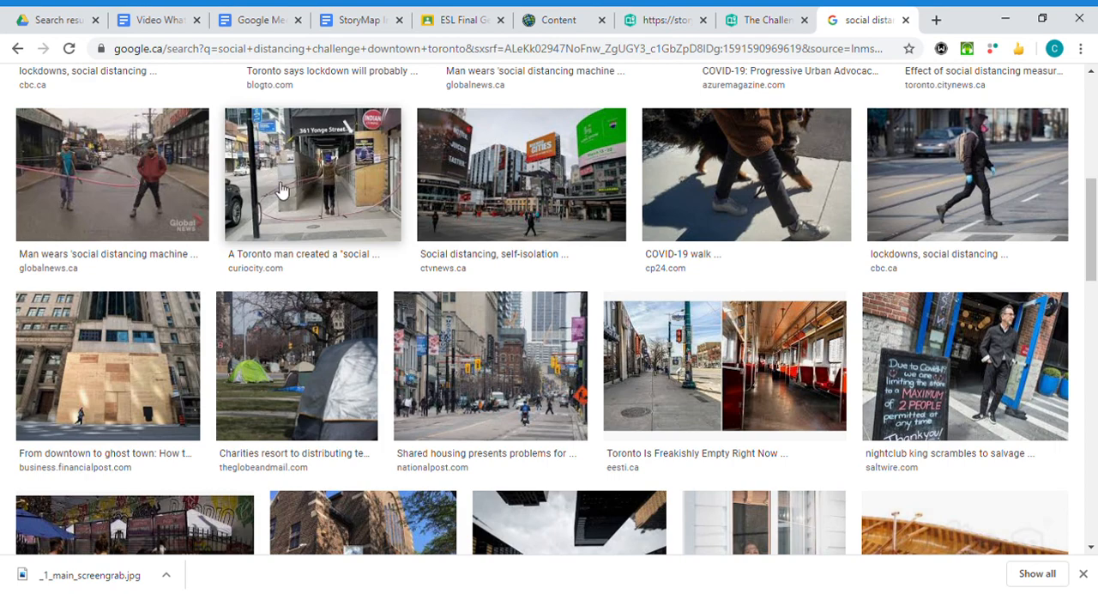
pyautogui.click(343, 192)
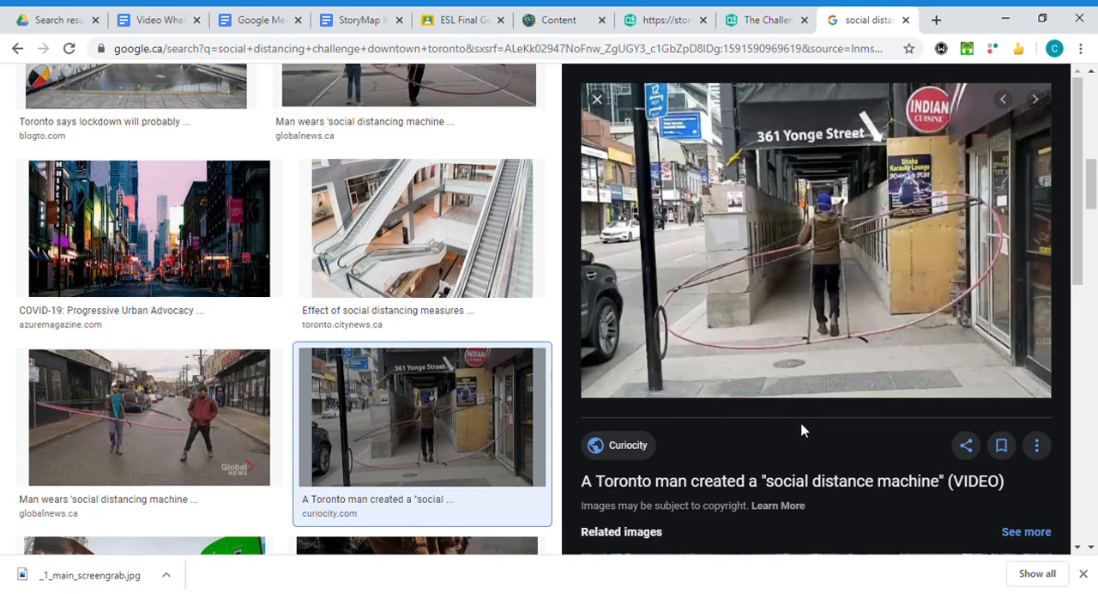
# Copy the photo's share link and try to add it as a linked image under "What are the challenges?" in the StoryMaps draft.
pyautogui.click(968, 447)
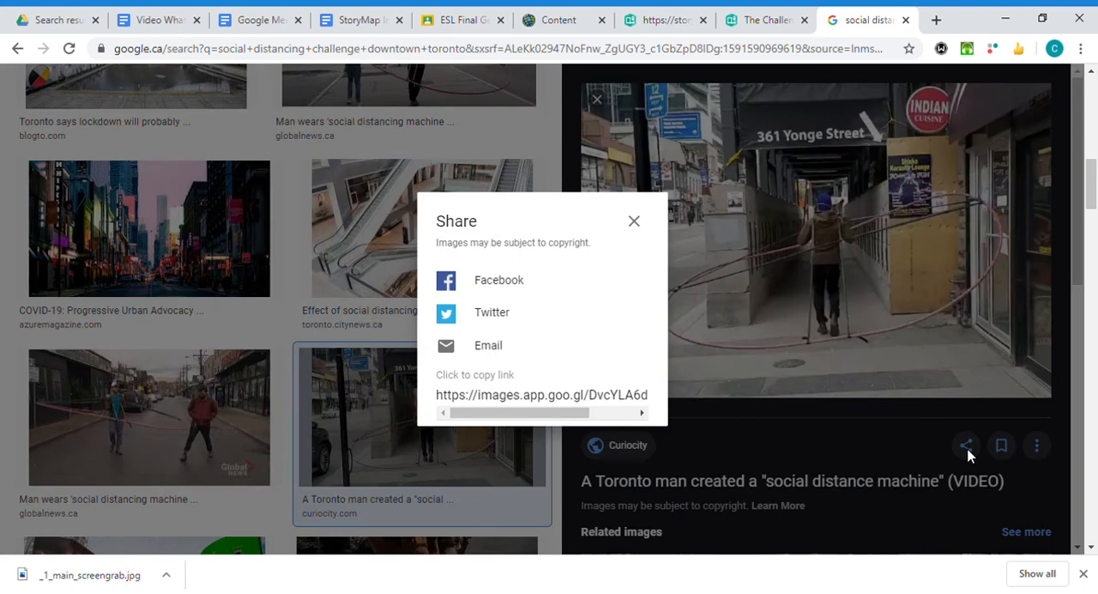
pyautogui.click(502, 399)
pyautogui.click(760, 26)
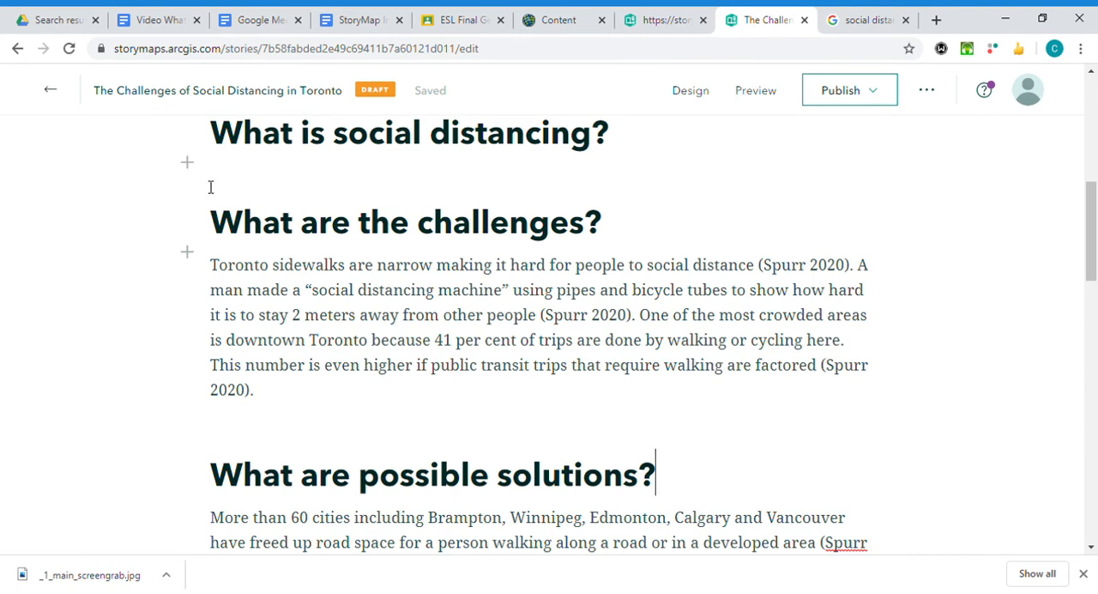
pyautogui.click(190, 257)
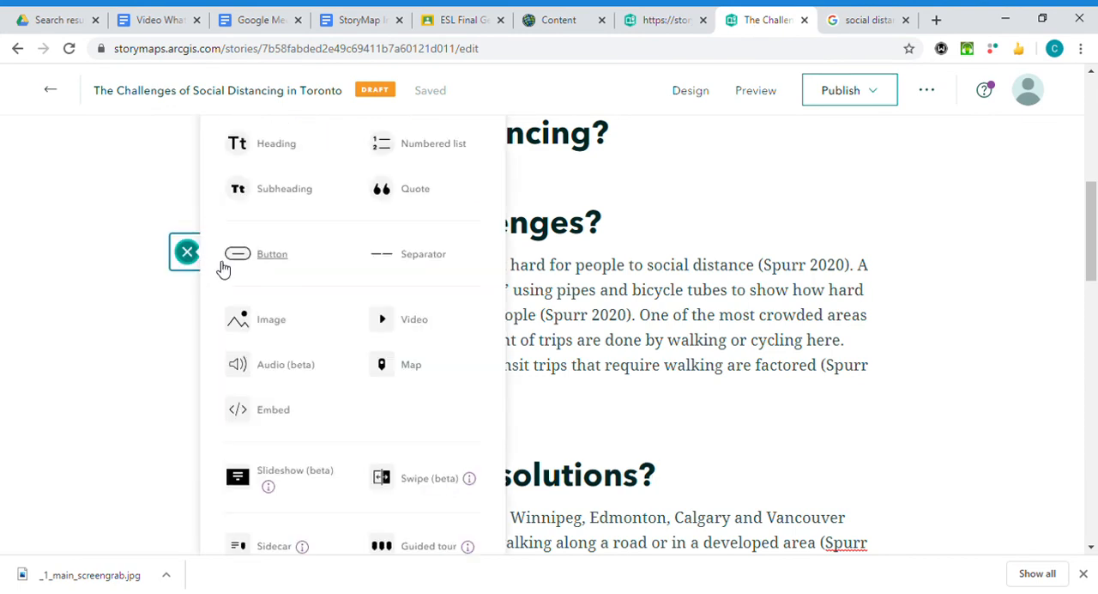
pyautogui.click(281, 333)
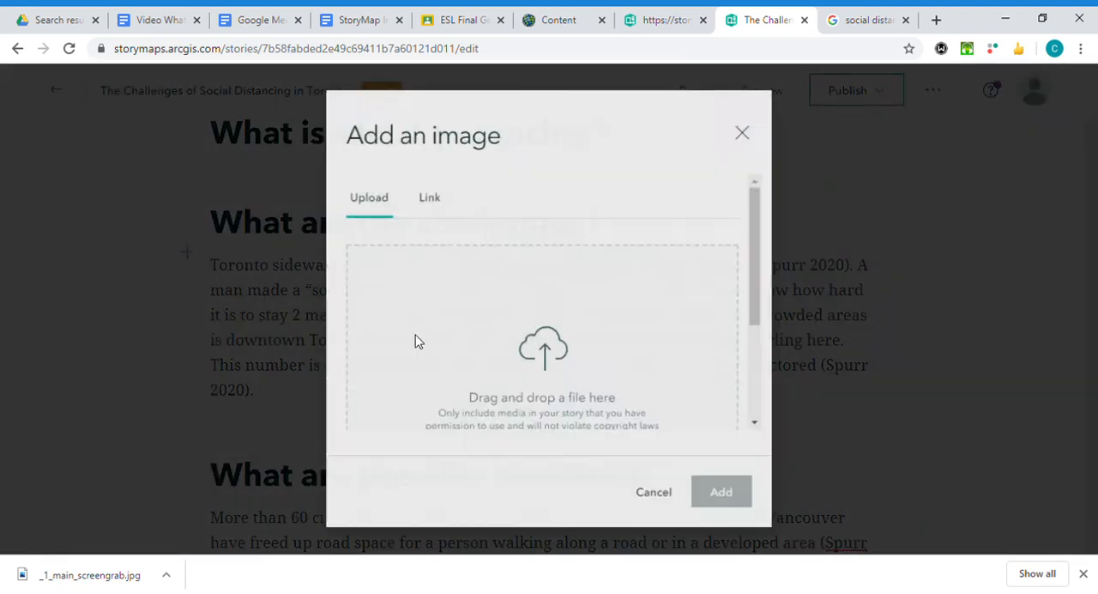
pyautogui.click(438, 210)
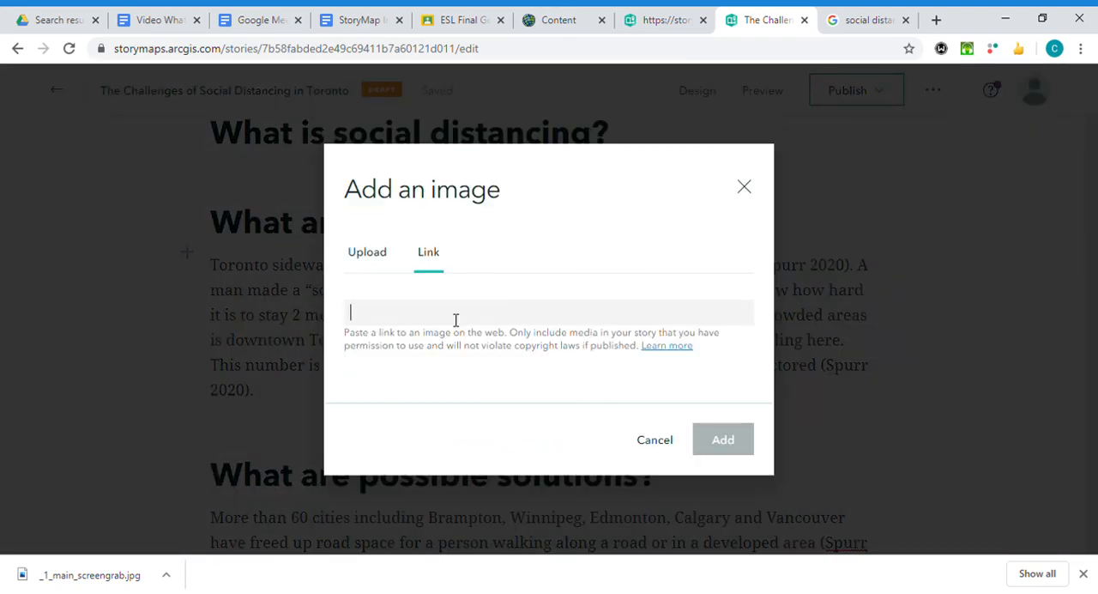
pyautogui.hotkey('ctrl', 'v')
pyautogui.click(727, 439)
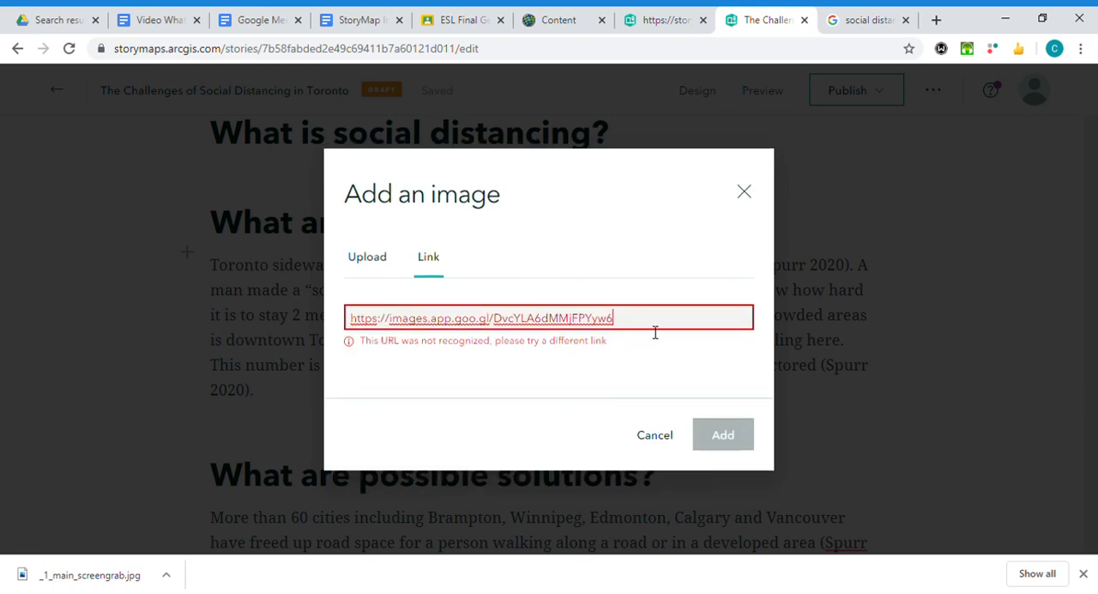
# Clear the image link, try adding the same share link again, and close the image dialog.
pyautogui.moveTo(633, 326); pyautogui.dragTo(350, 322)
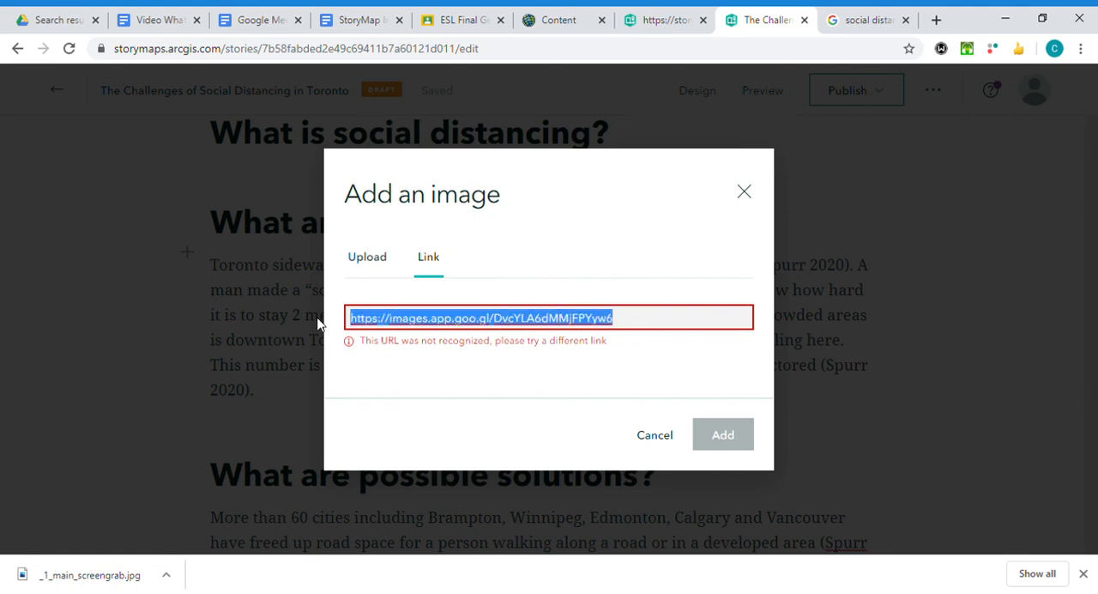
pyautogui.press('BackSpace')
pyautogui.hotkey('ctrl', 'v')
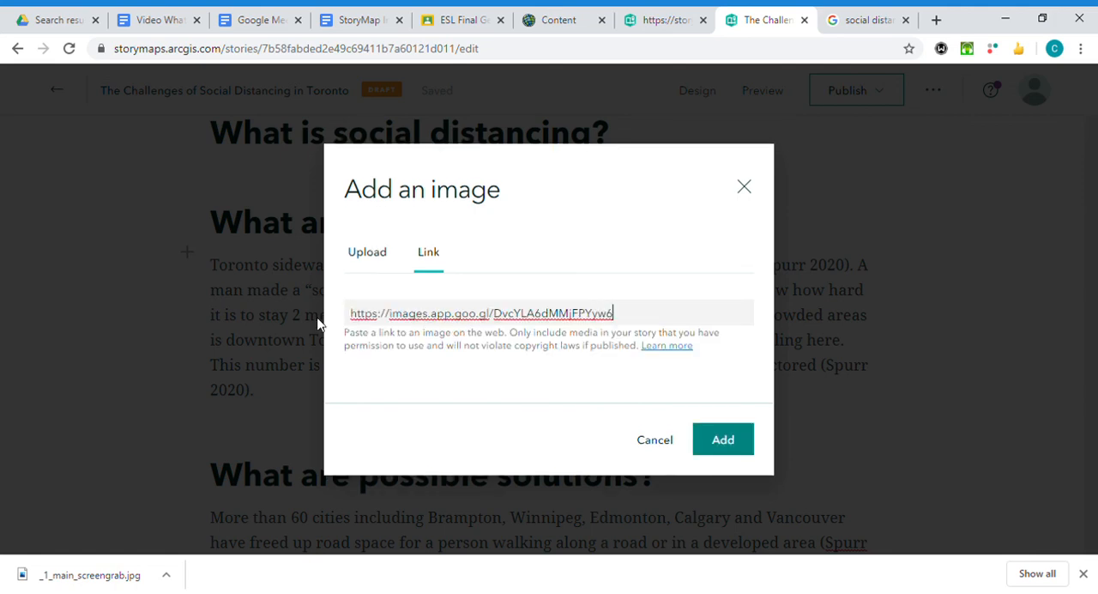
pyautogui.click(723, 439)
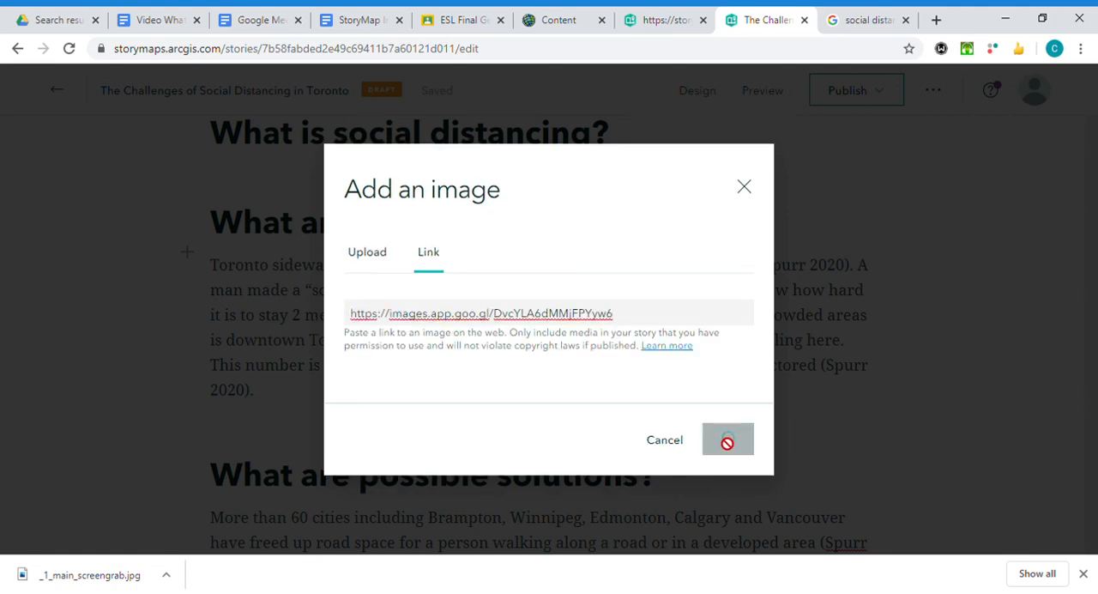
pyautogui.click(743, 187)
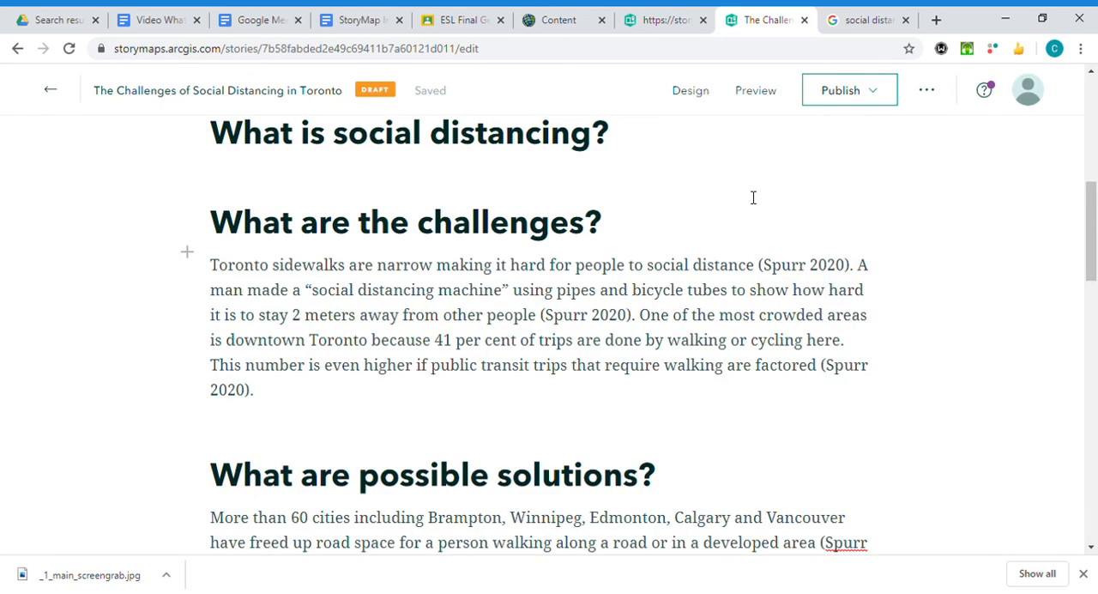
# Reselect the full share link in the Google image results and retry it as a linked image above the challenges paragraph.
pyautogui.click(847, 31)
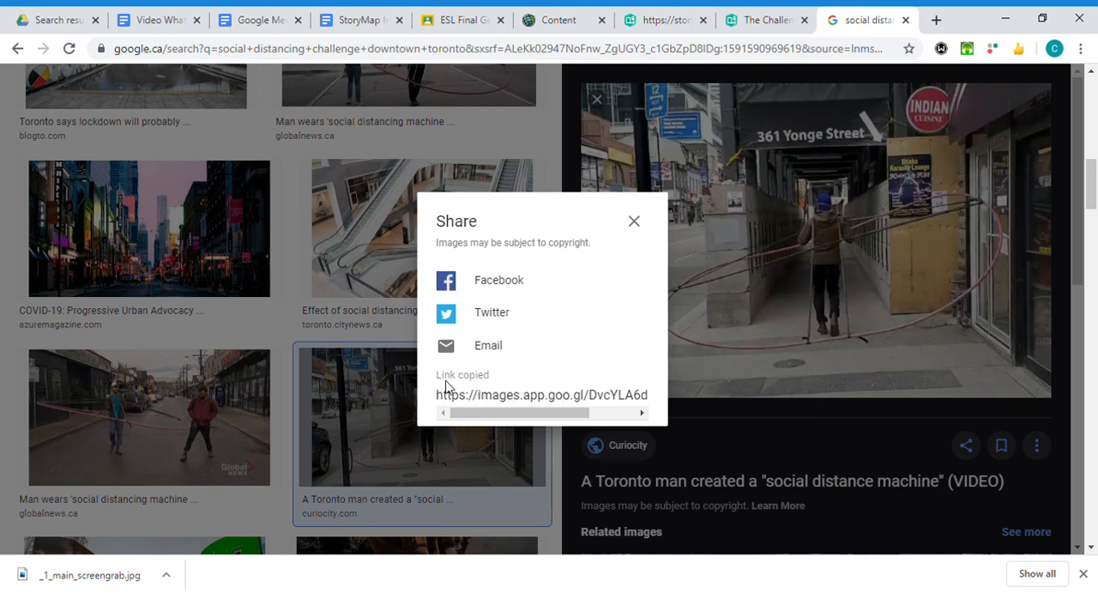
pyautogui.moveTo(439, 395); pyautogui.dragTo(718, 410)
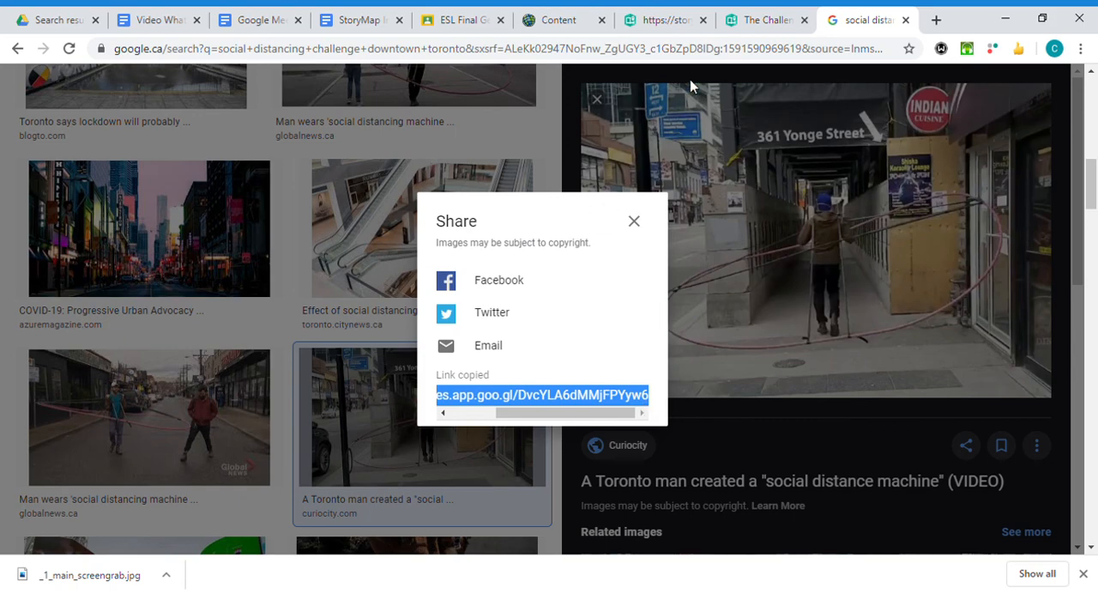
pyautogui.click(757, 28)
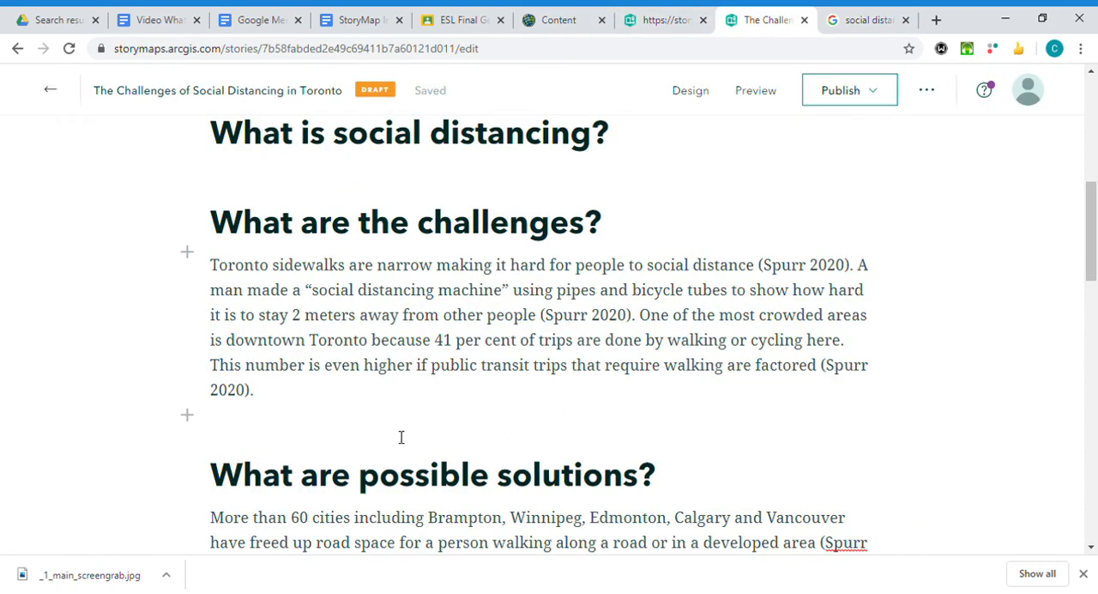
pyautogui.click(187, 251)
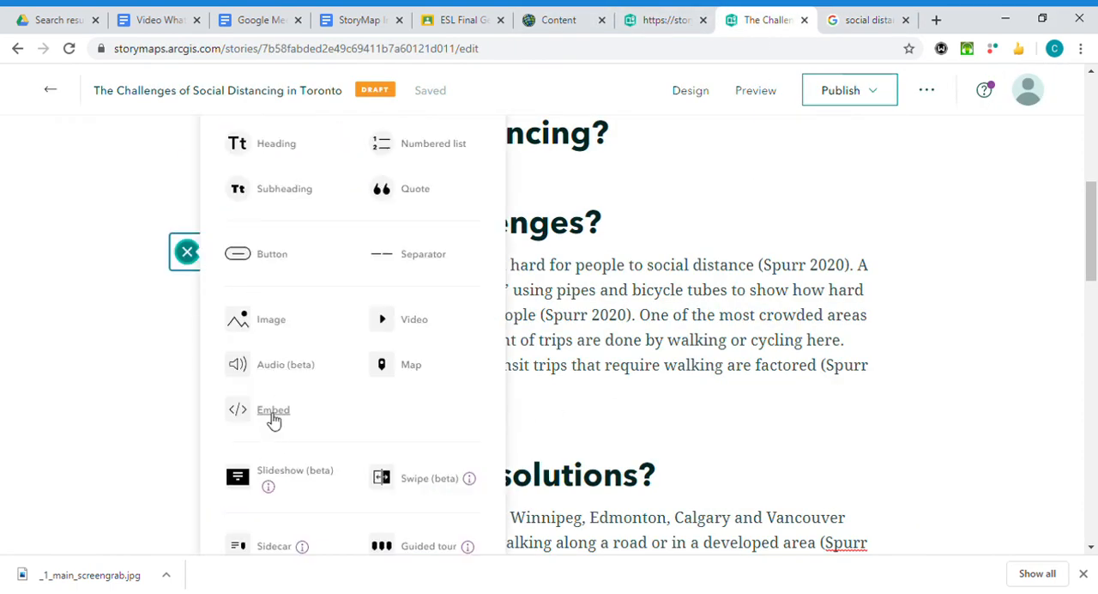
pyautogui.click(271, 322)
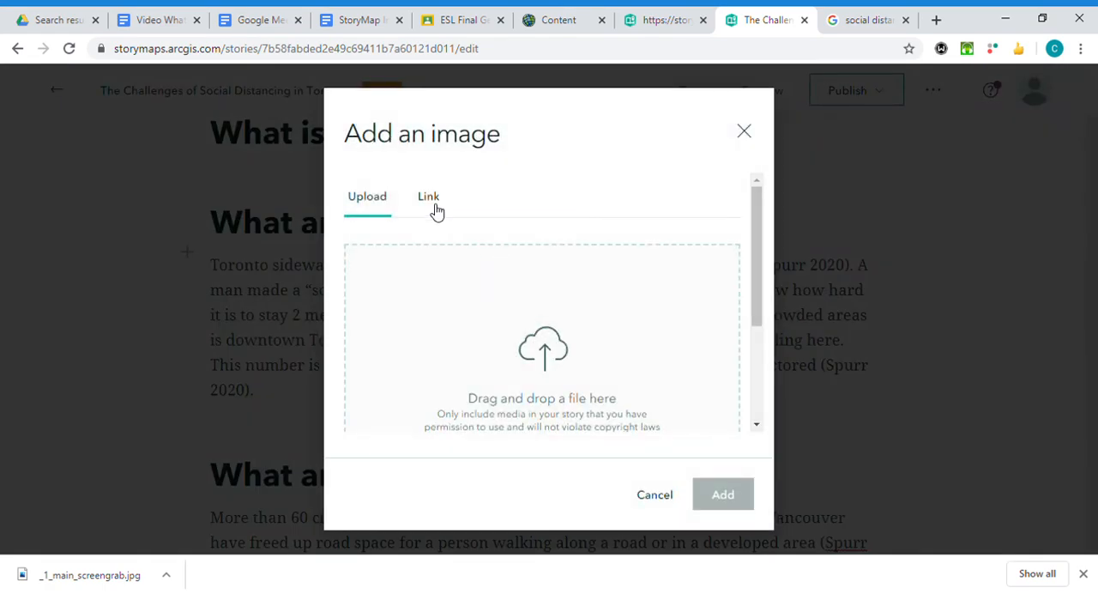
pyautogui.click(436, 210)
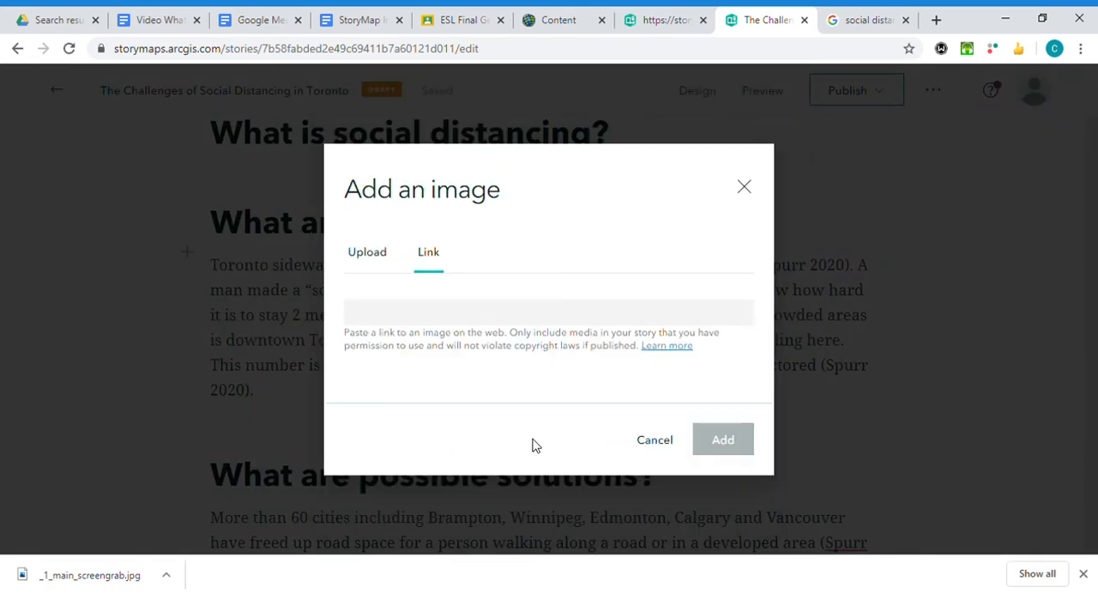
pyautogui.hotkey('ctrl', 'v')
pyautogui.click(738, 447)
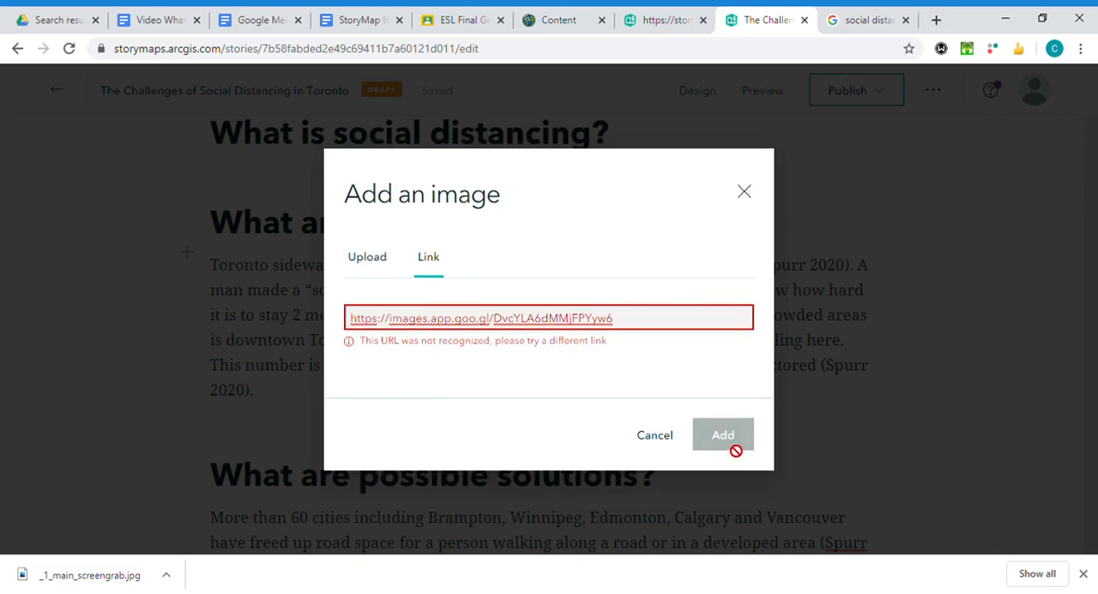
pyautogui.click(743, 191)
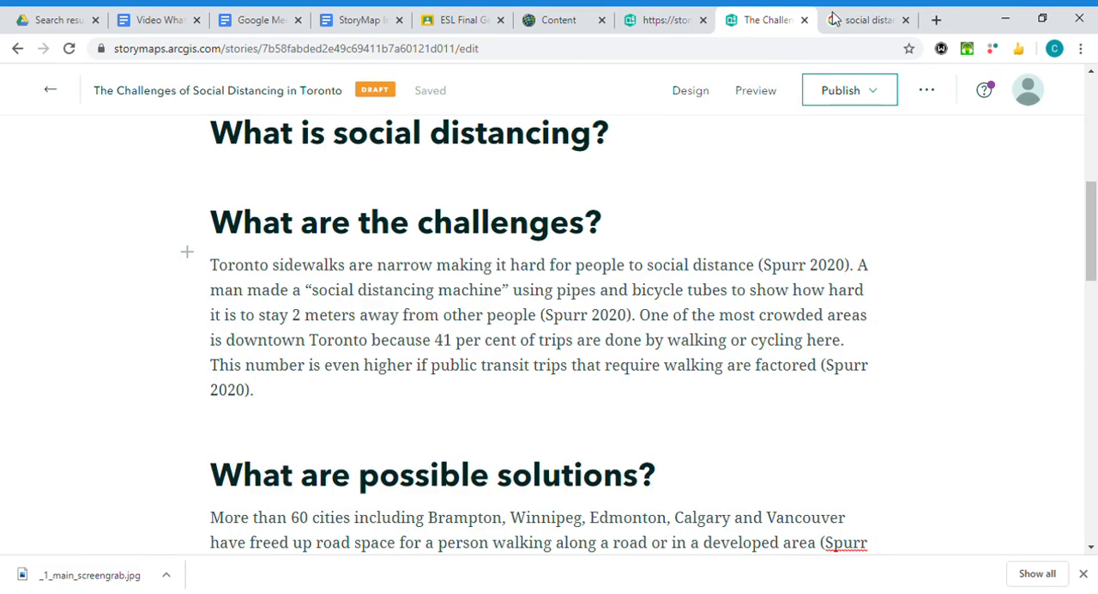
# Download the "361 Yonge Street" photo from the Google image results as a PNG and return to the StoryMaps draft.
pyautogui.click(862, 20)
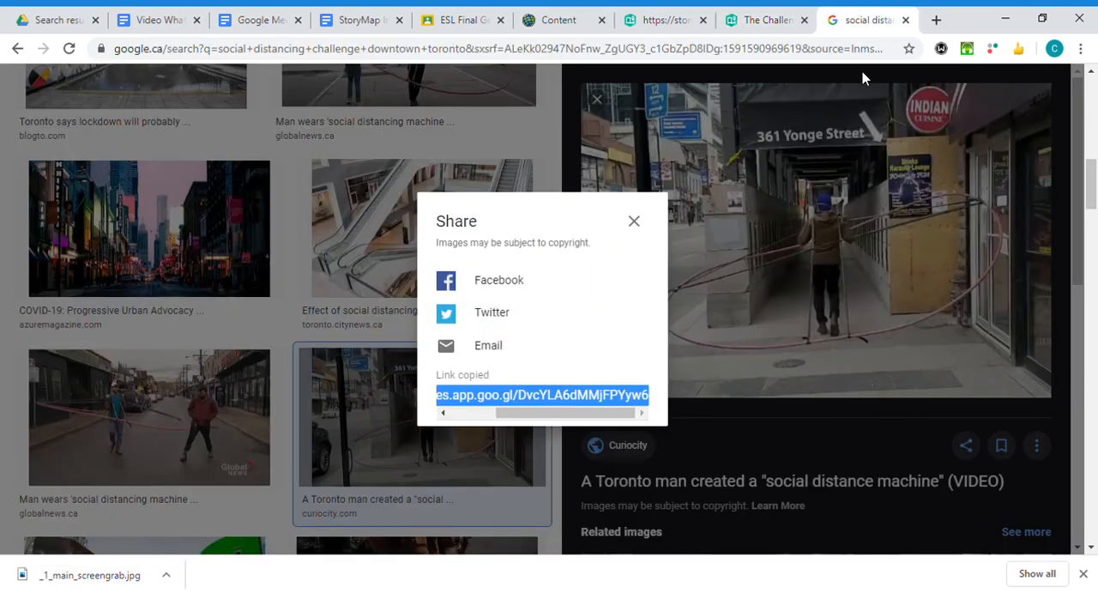
pyautogui.click(634, 220)
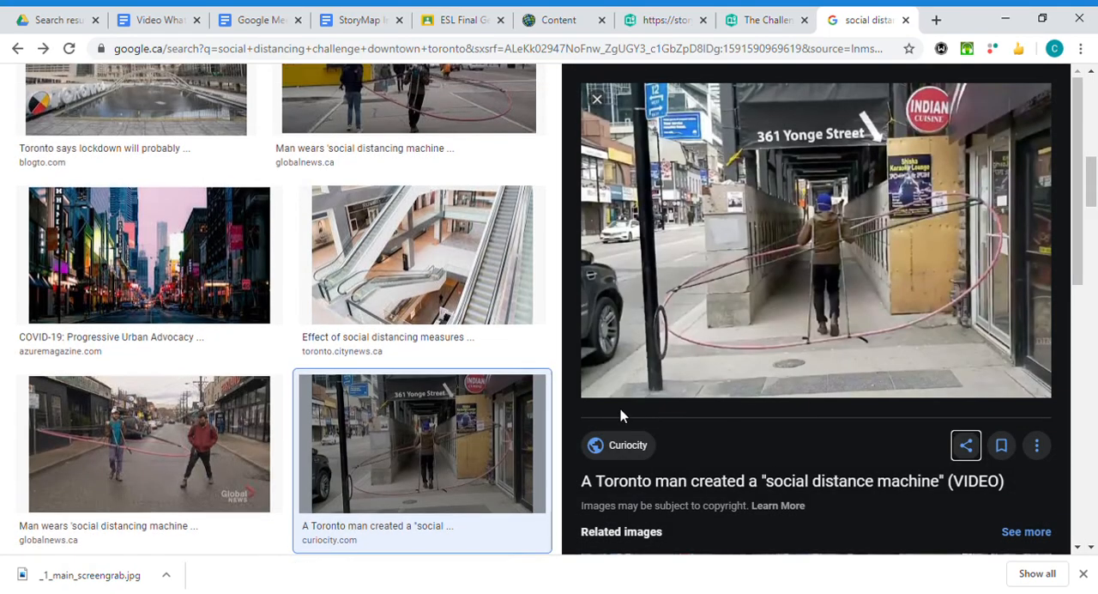
pyautogui.scroll(3, 557, 378)
pyautogui.scroll(-3, 540, 331)
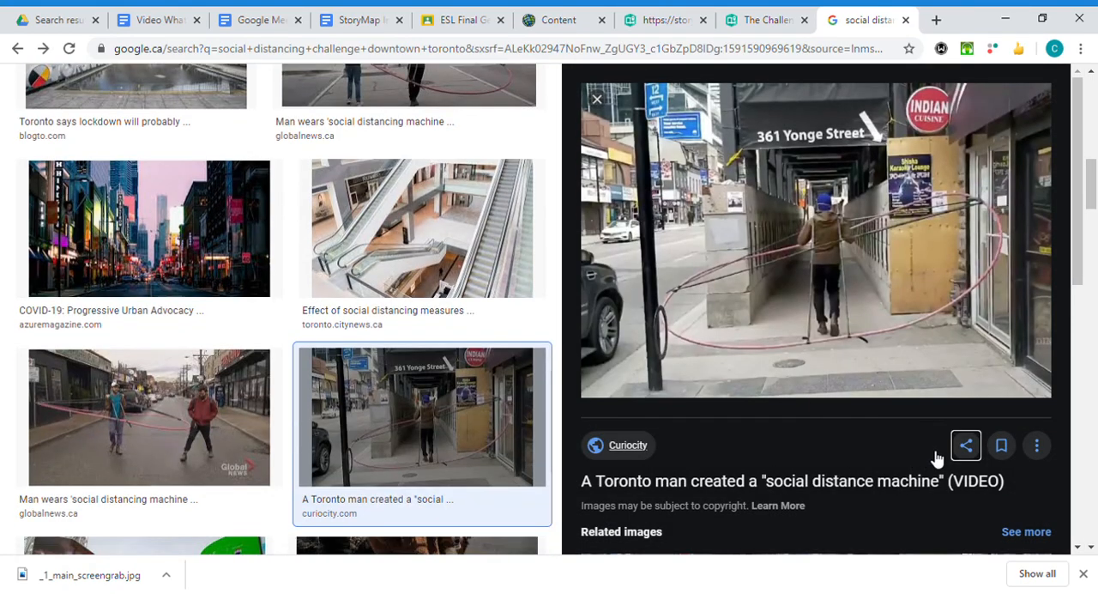
pyautogui.click(932, 475)
pyautogui.click(781, 21)
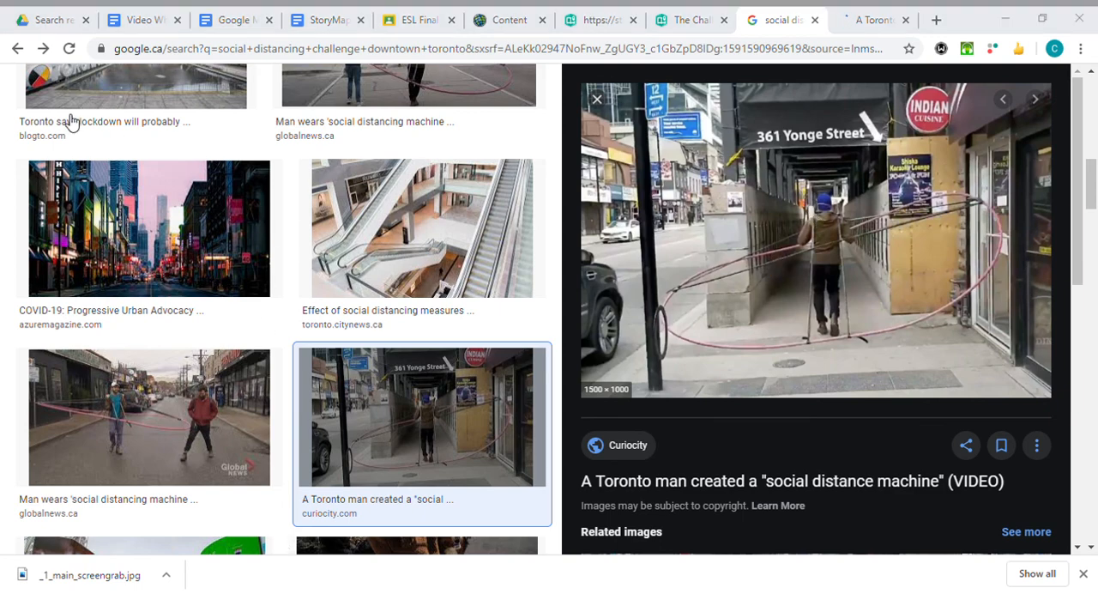
pyautogui.click(830, 573)
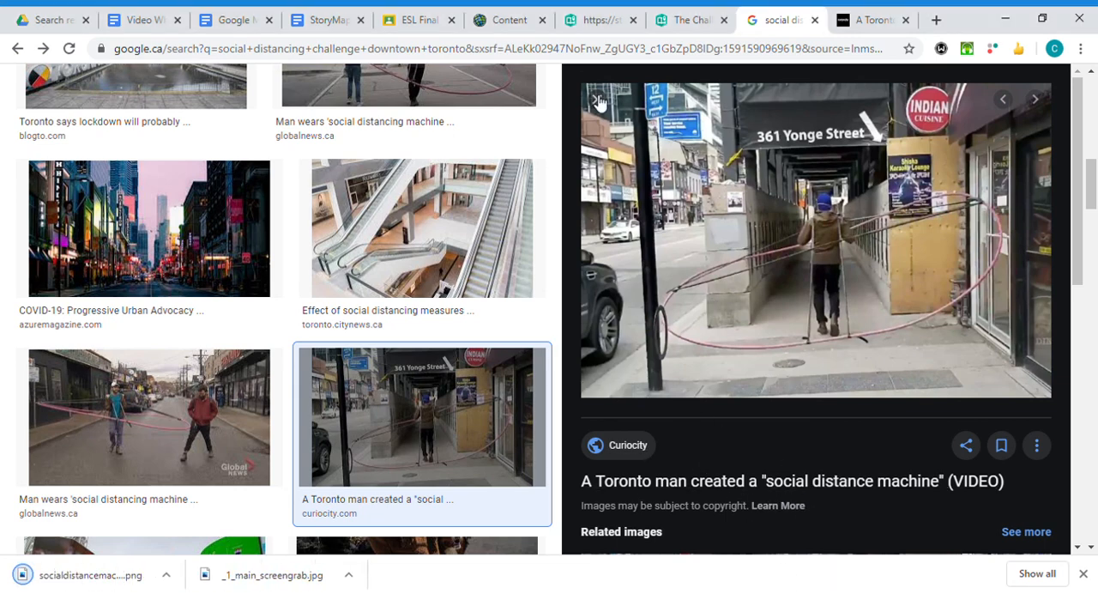
pyautogui.click(691, 24)
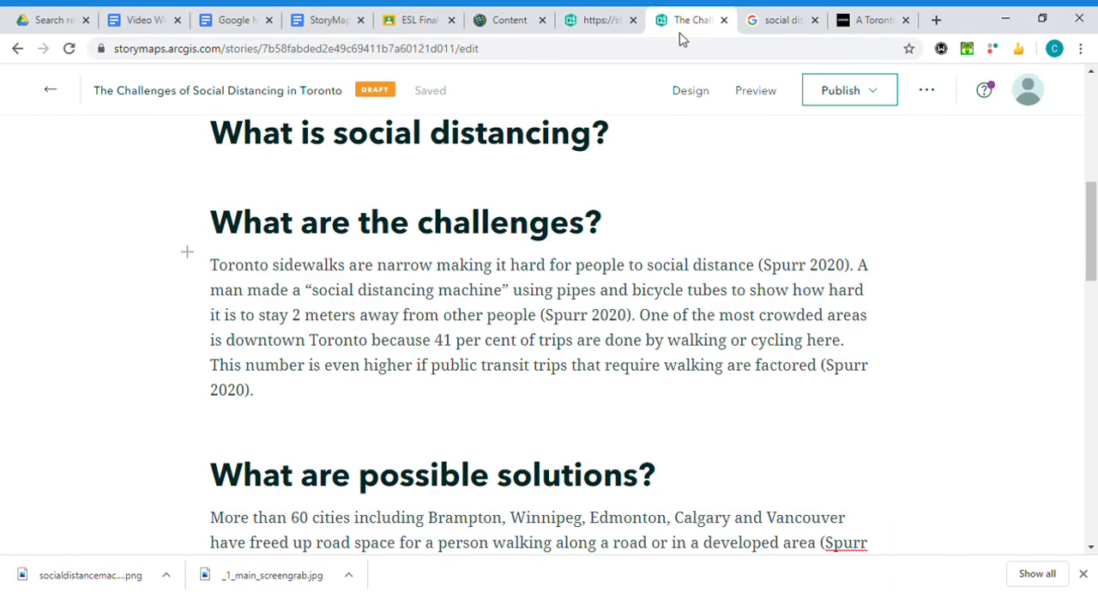
pyautogui.click(189, 255)
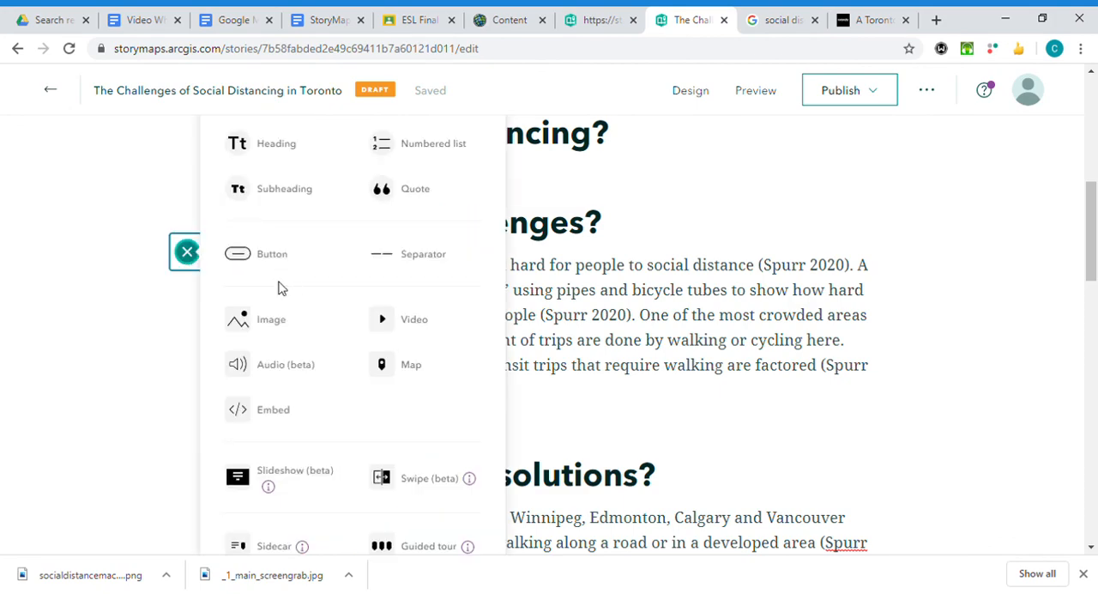
pyautogui.click(285, 326)
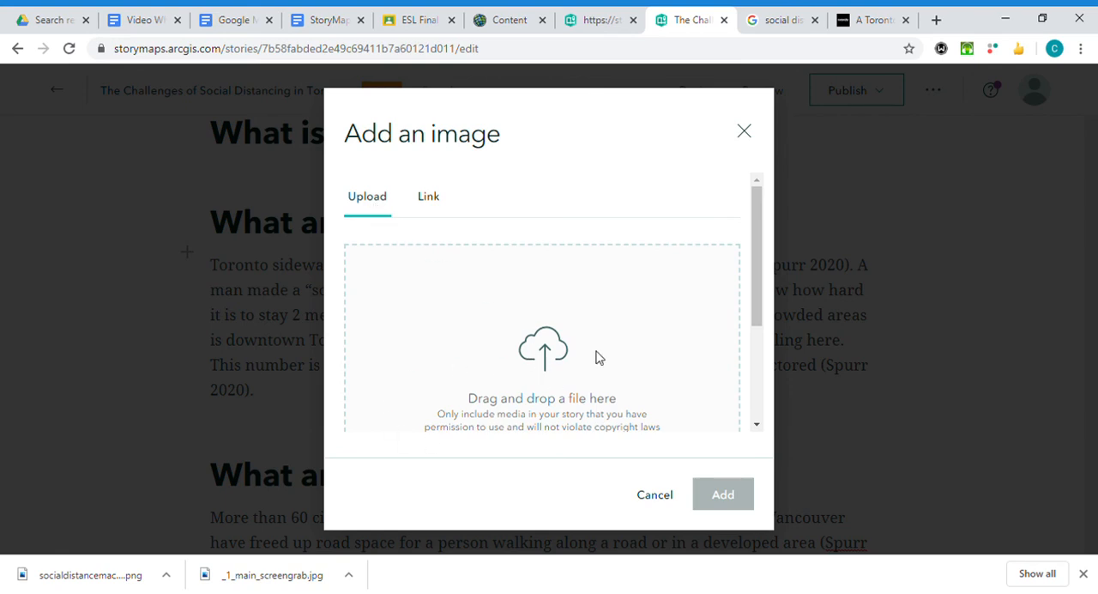
pyautogui.click(101, 593)
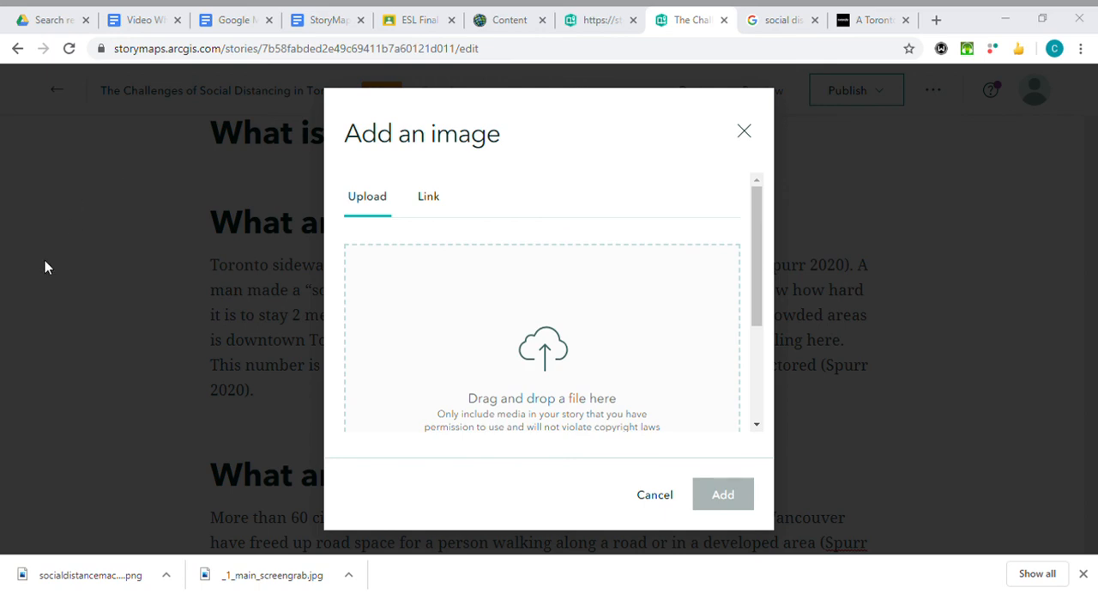
pyautogui.moveTo(355, 560); pyautogui.dragTo(576, 311)
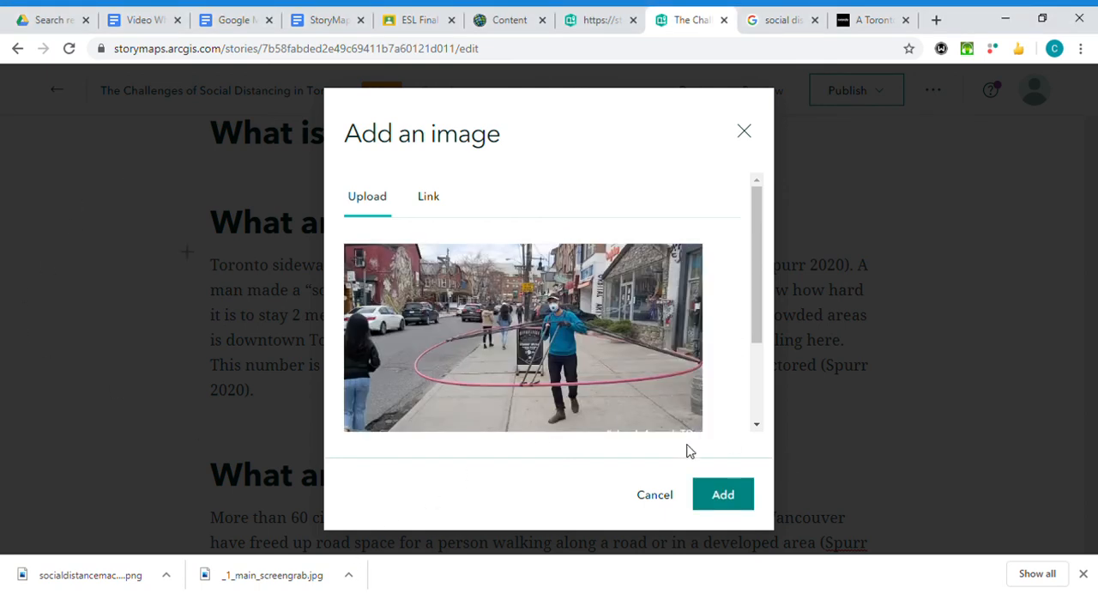
pyautogui.click(662, 497)
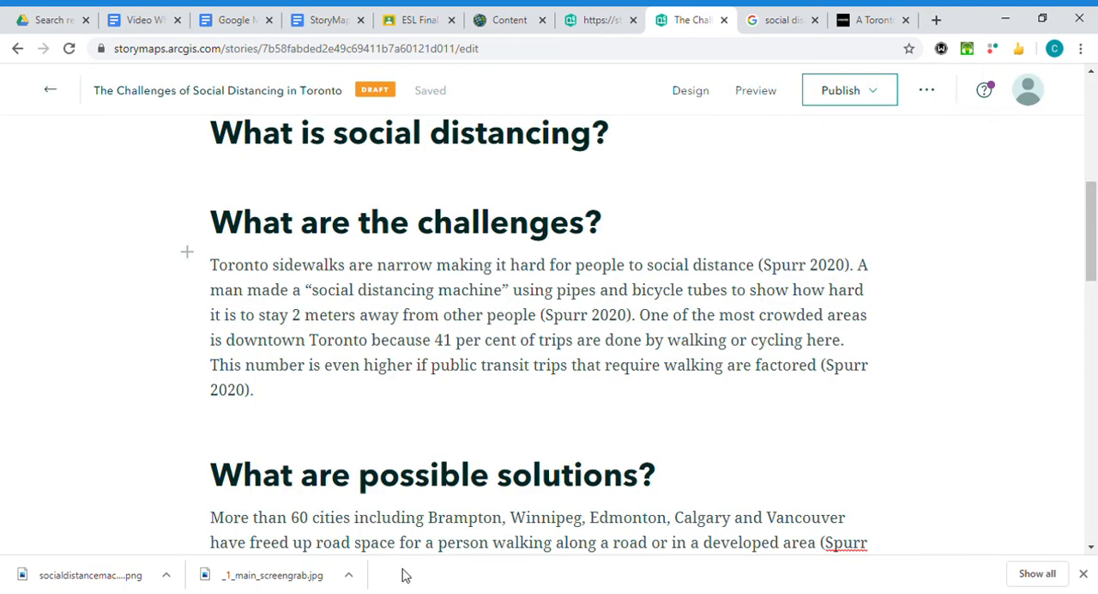
# Insert the downloaded "361 Yonge Street" photo as an uploaded image directly under the "What are the challenges?" heading.
pyautogui.click(186, 250)
pyautogui.click(273, 321)
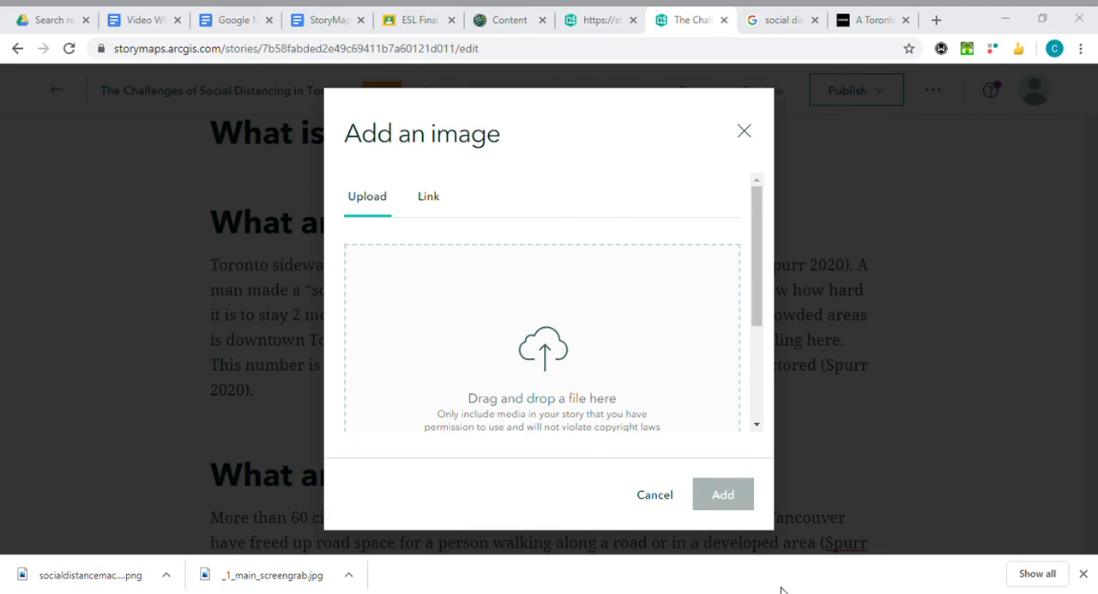
pyautogui.moveTo(589, 294); pyautogui.dragTo(573, 329)
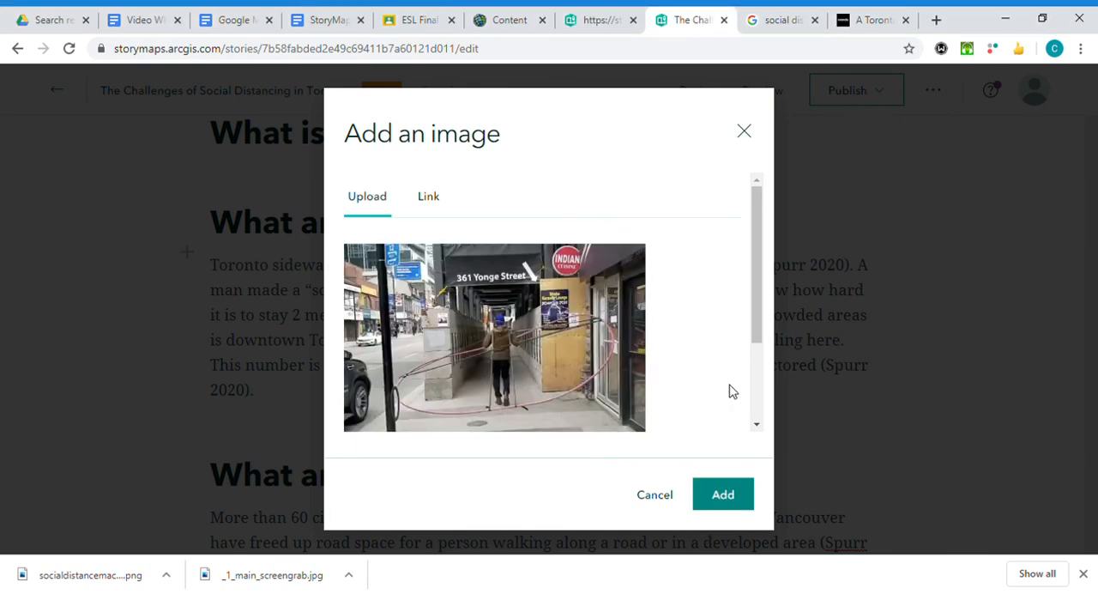
pyautogui.click(725, 495)
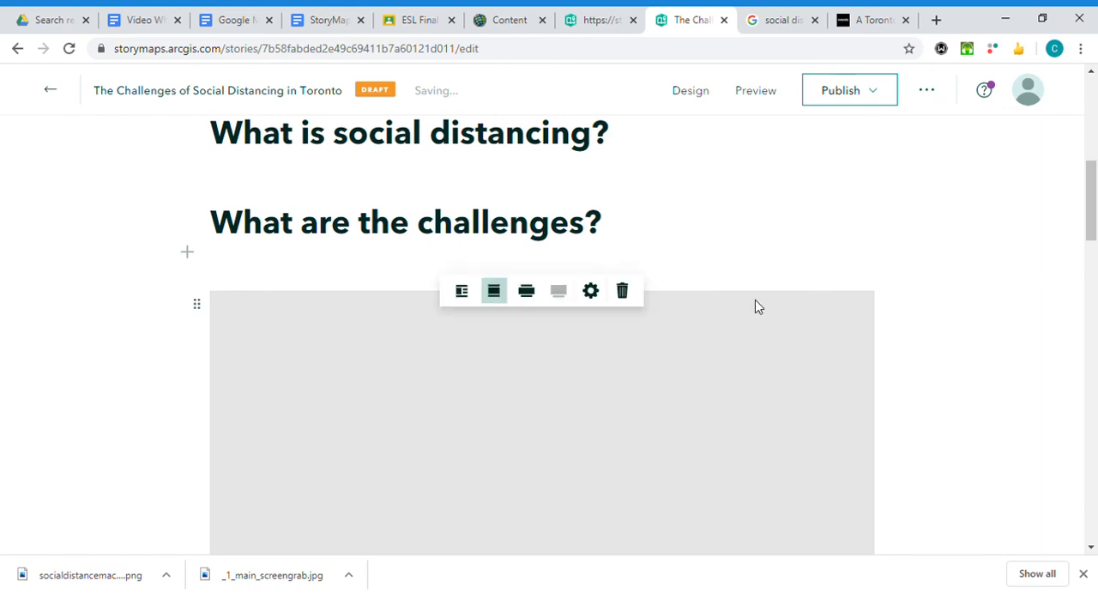
# Move the "social distancing machine" sentence from the challenges paragraph into the caption of the 361 Yonge Street photo.
pyautogui.scroll(-2, 729, 269)
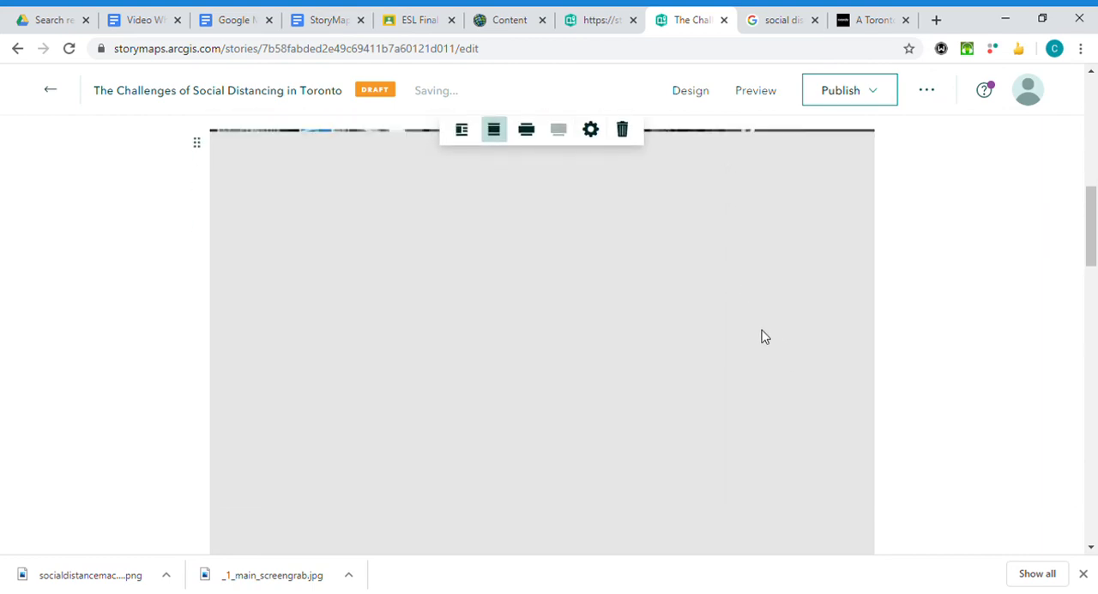
pyautogui.scroll(-2, 790, 366)
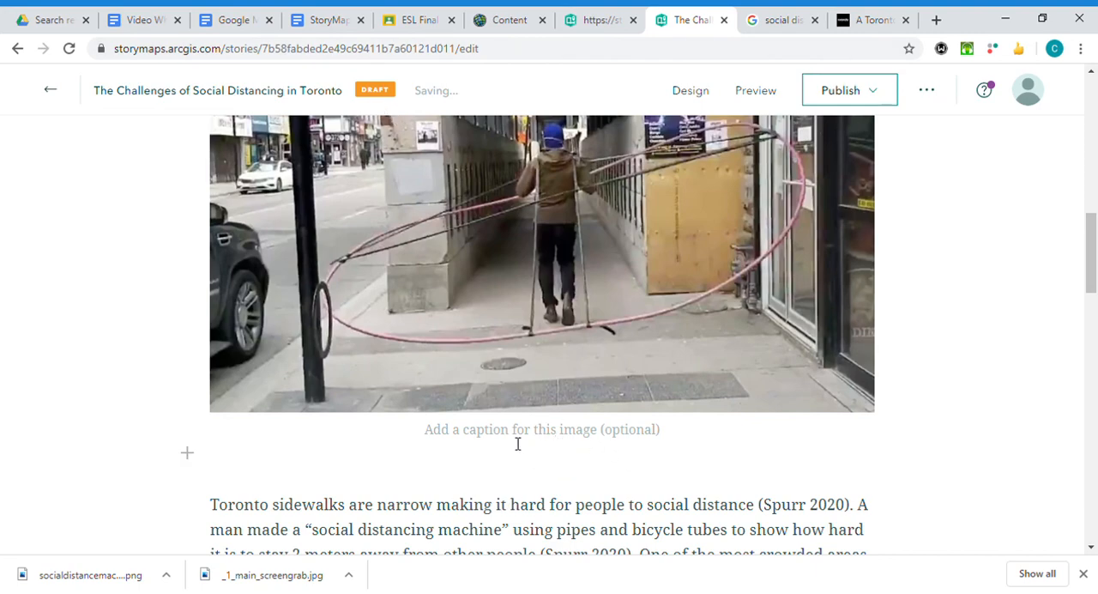
pyautogui.scroll(-2, 547, 446)
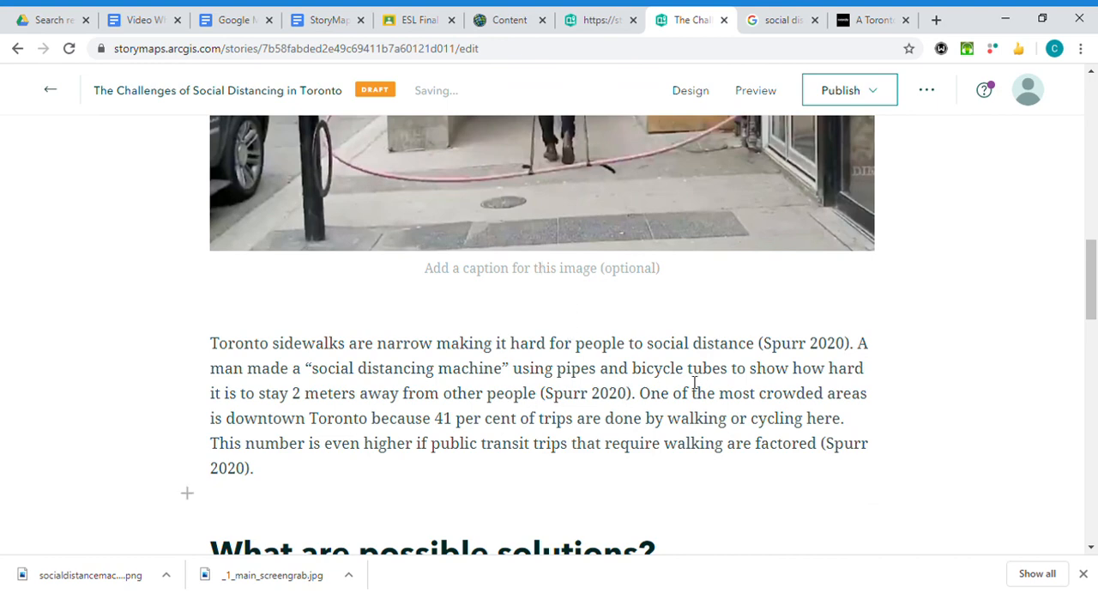
pyautogui.click(567, 271)
pyautogui.moveTo(861, 349); pyautogui.dragTo(644, 400)
pyautogui.hotkey('ctrl', 'c')
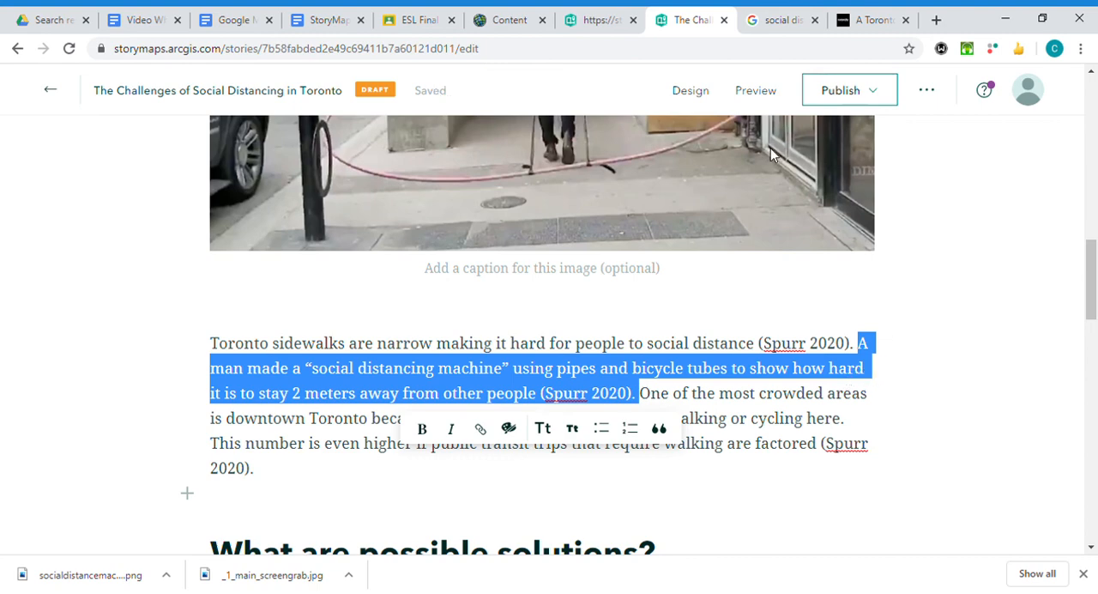
pyautogui.press('BackSpace')
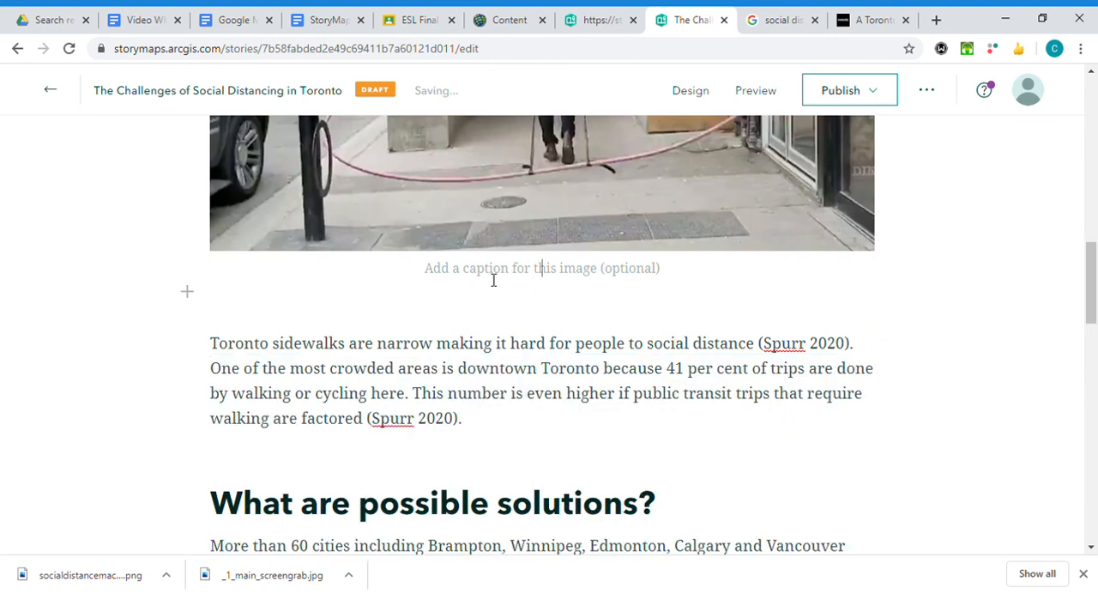
pyautogui.hotkey('ctrl', 'v')
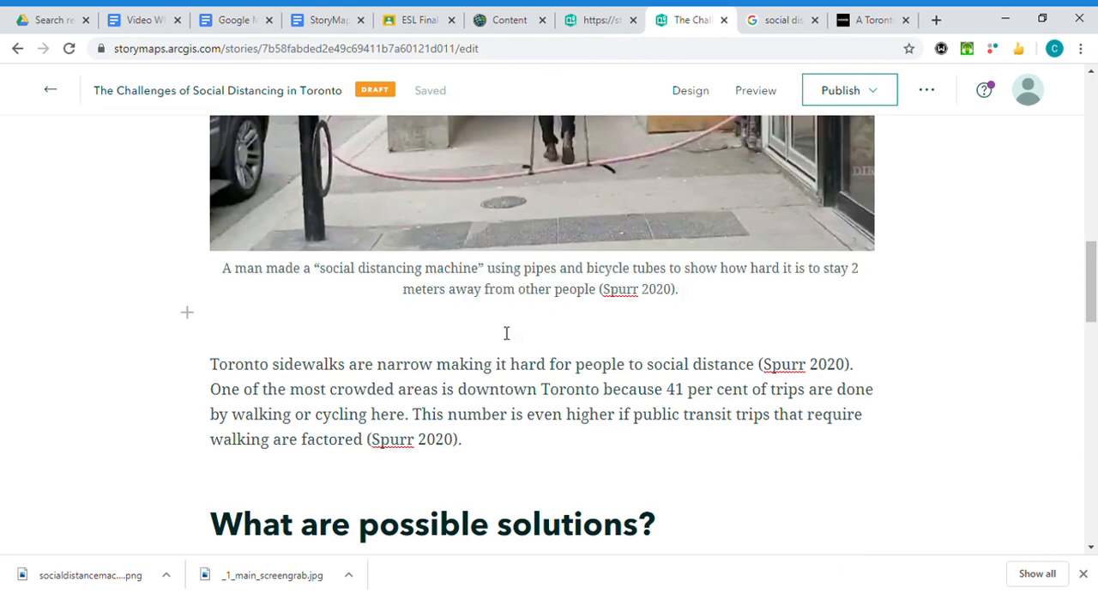
# Insert "especially in the downtown area" before the citation in the photo caption.
pyautogui.click(506, 333)
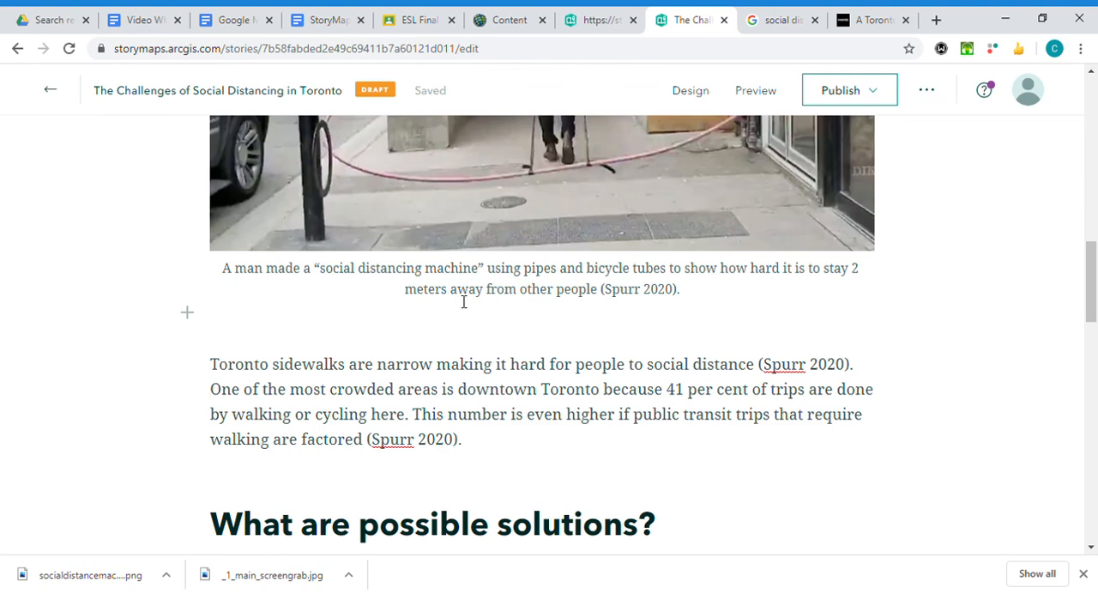
pyautogui.write('especially in')
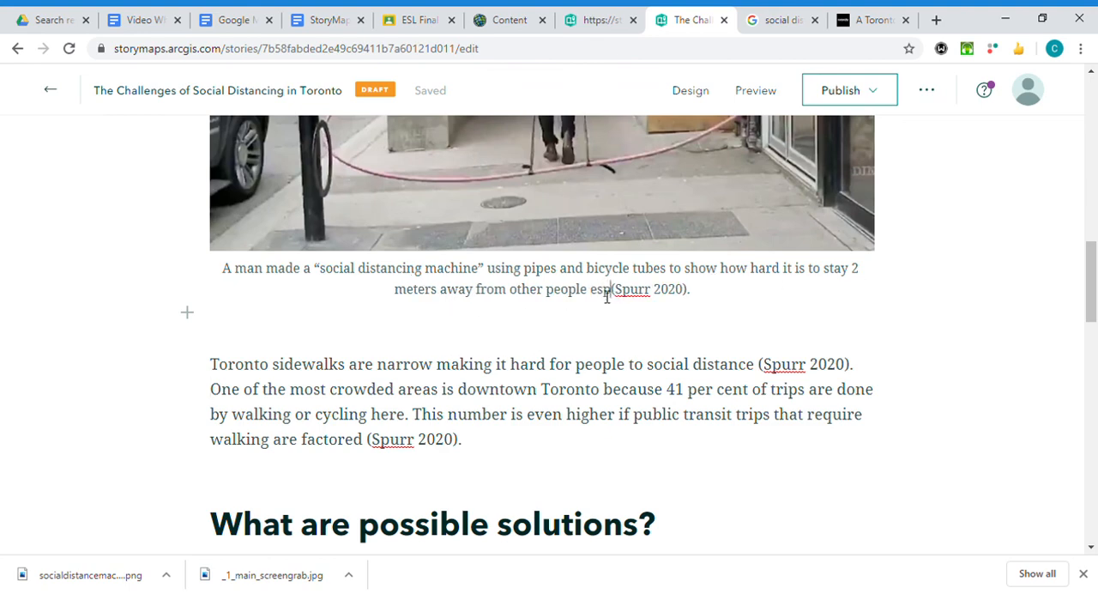
pyautogui.write(' the dow')
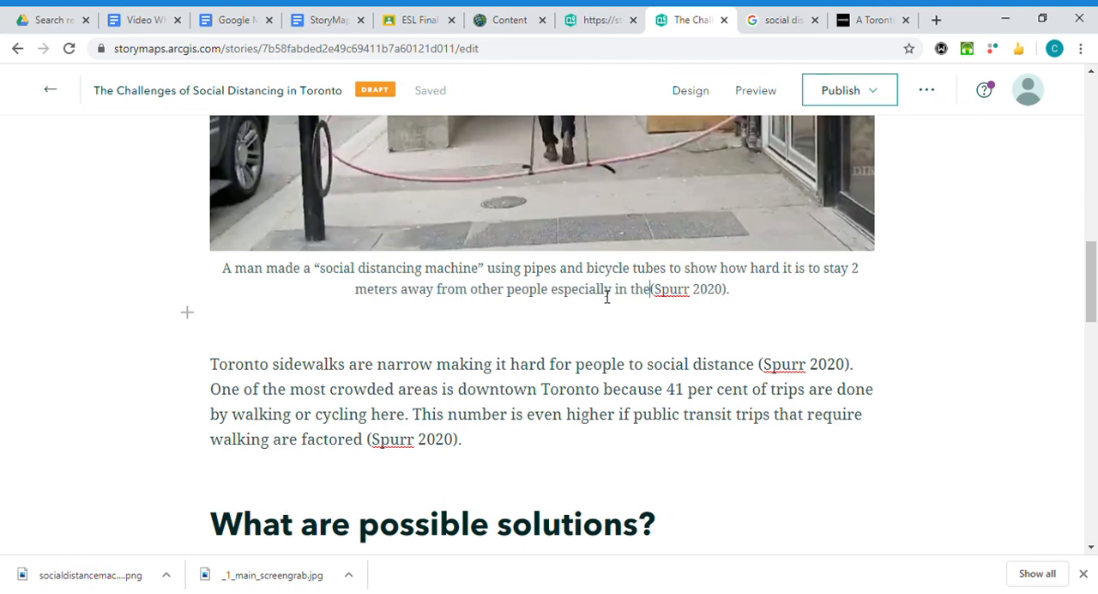
pyautogui.write('ntown area')
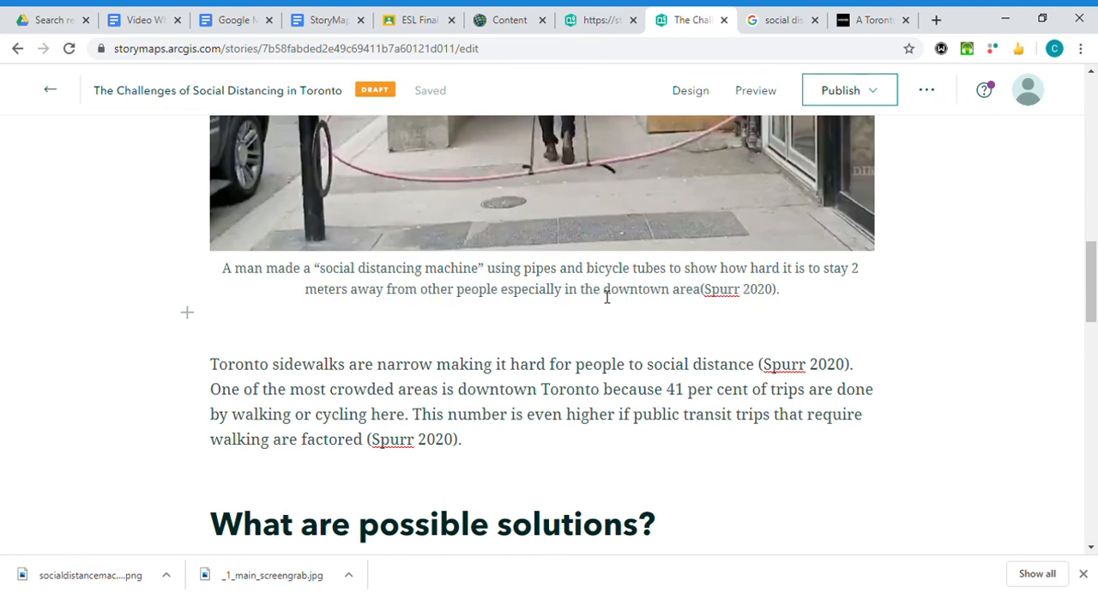
pyautogui.scroll(4, 607, 295)
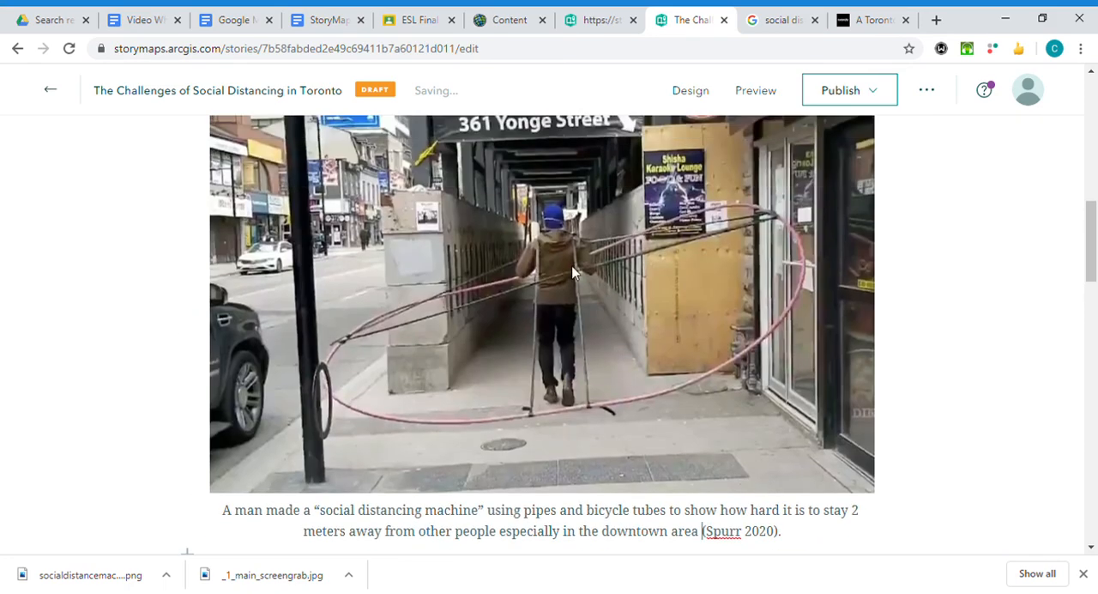
pyautogui.scroll(-3, 669, 337)
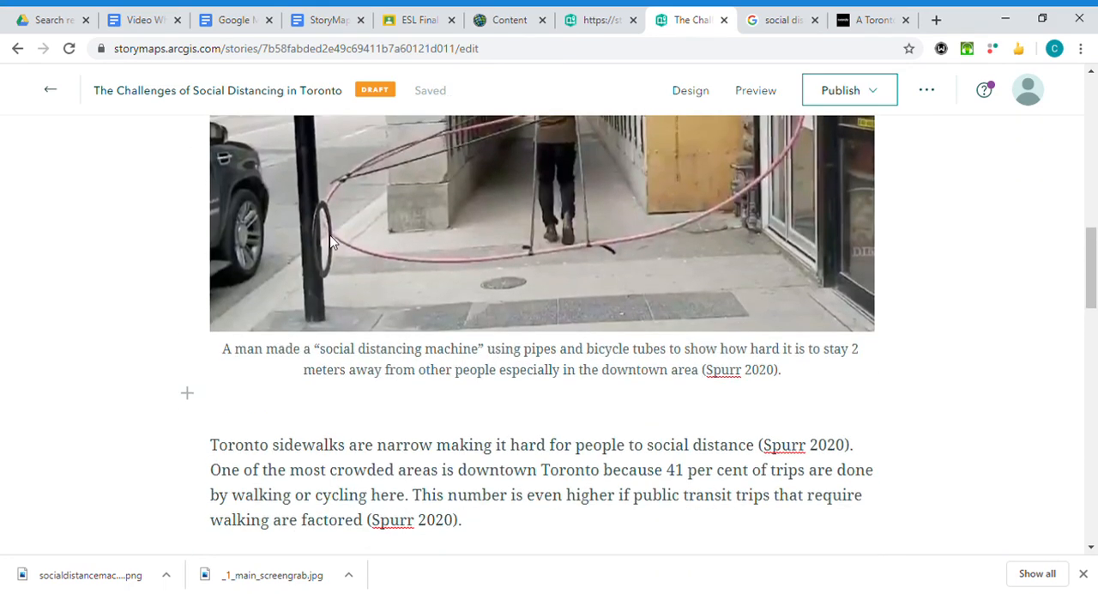
pyautogui.click(614, 425)
pyautogui.scroll(-2, 735, 461)
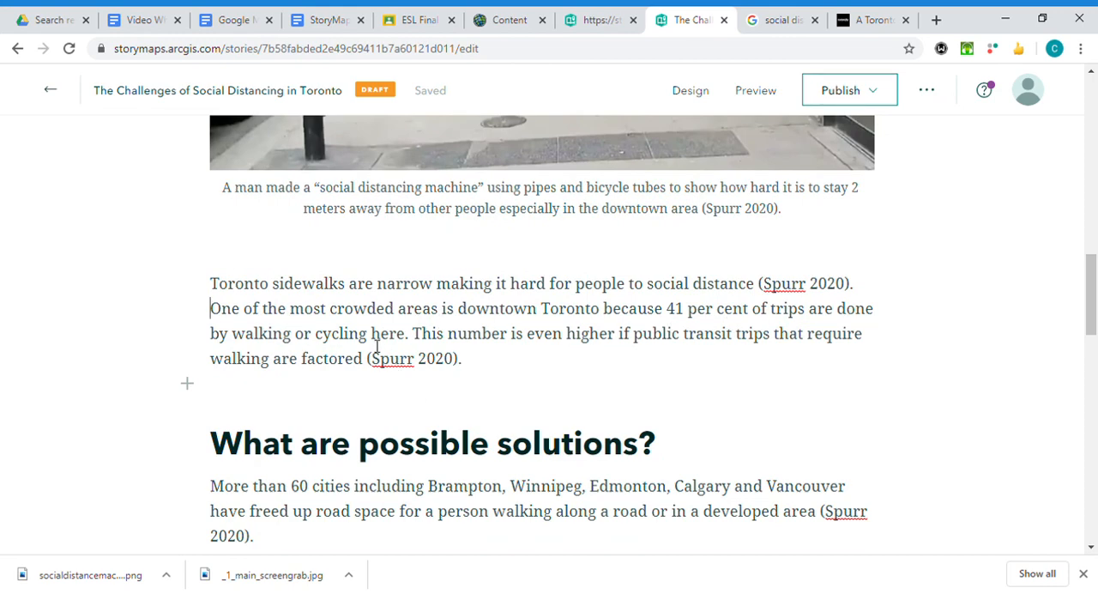
# Add "Photo:" at the end of the photo caption after the citation.
pyautogui.scroll(5, 598, 353)
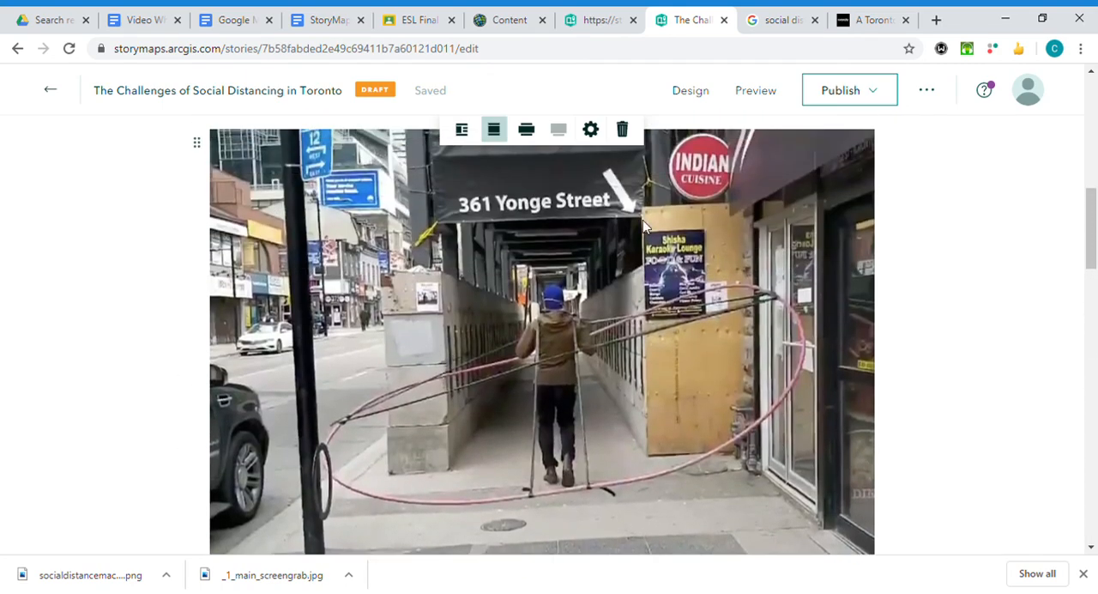
pyautogui.scroll(-2, 715, 384)
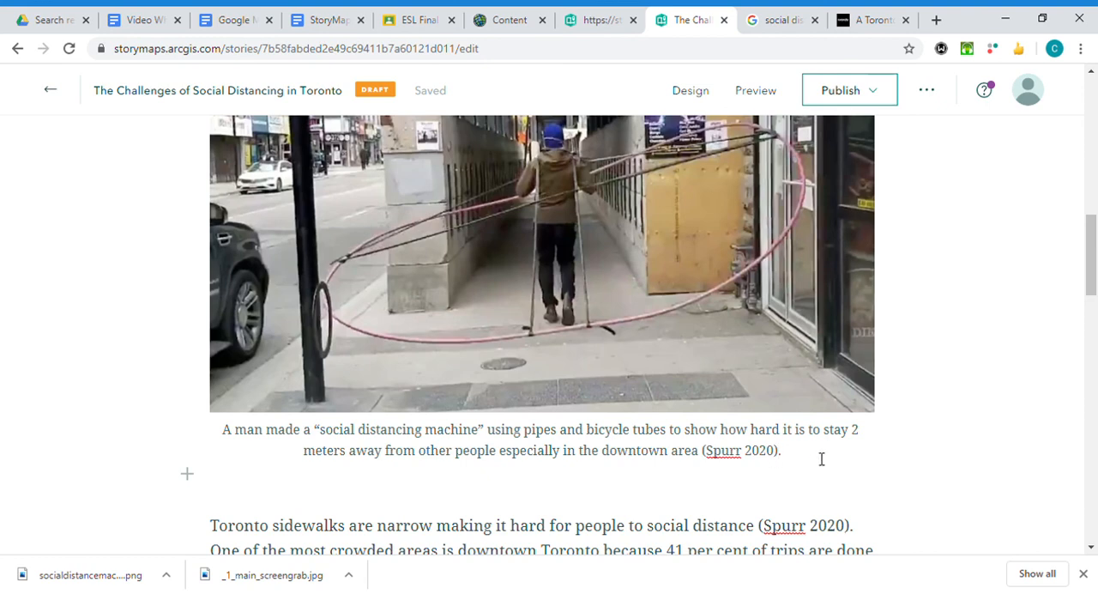
pyautogui.write('Pho')
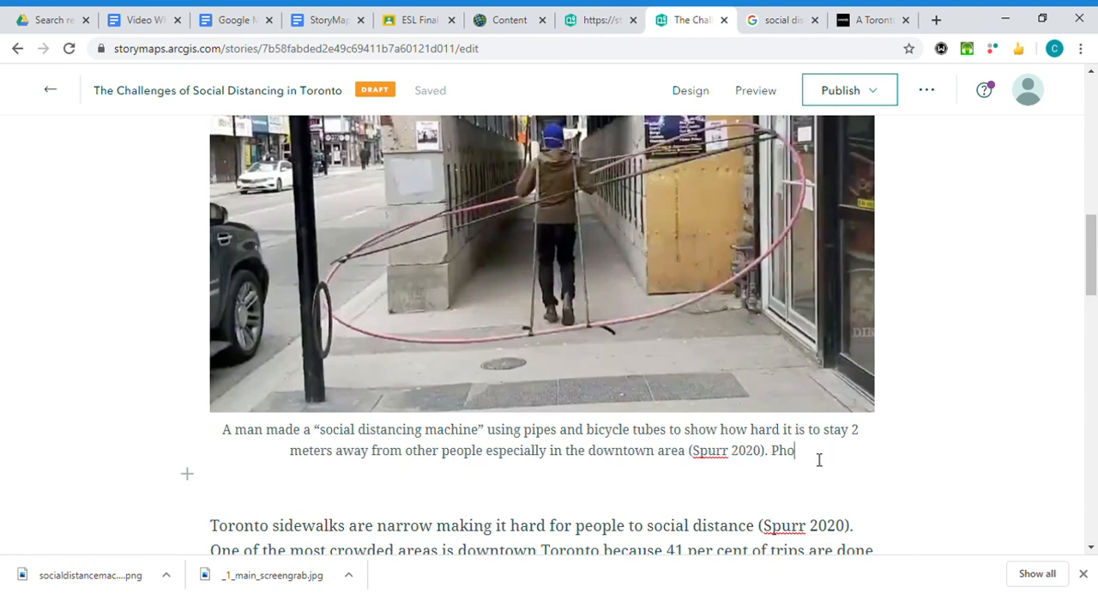
pyautogui.write('to:')
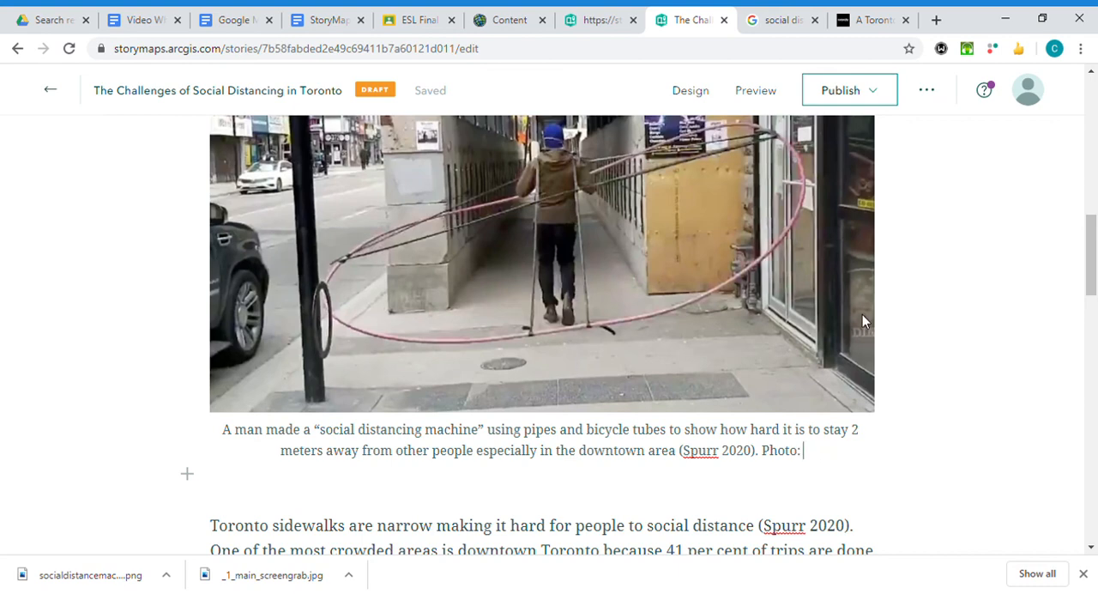
# Check the Curiocity article, then copy the share link of the 361 Yonge Street photo from the Google image results.
pyautogui.click(858, 20)
pyautogui.scroll(-4, 776, 184)
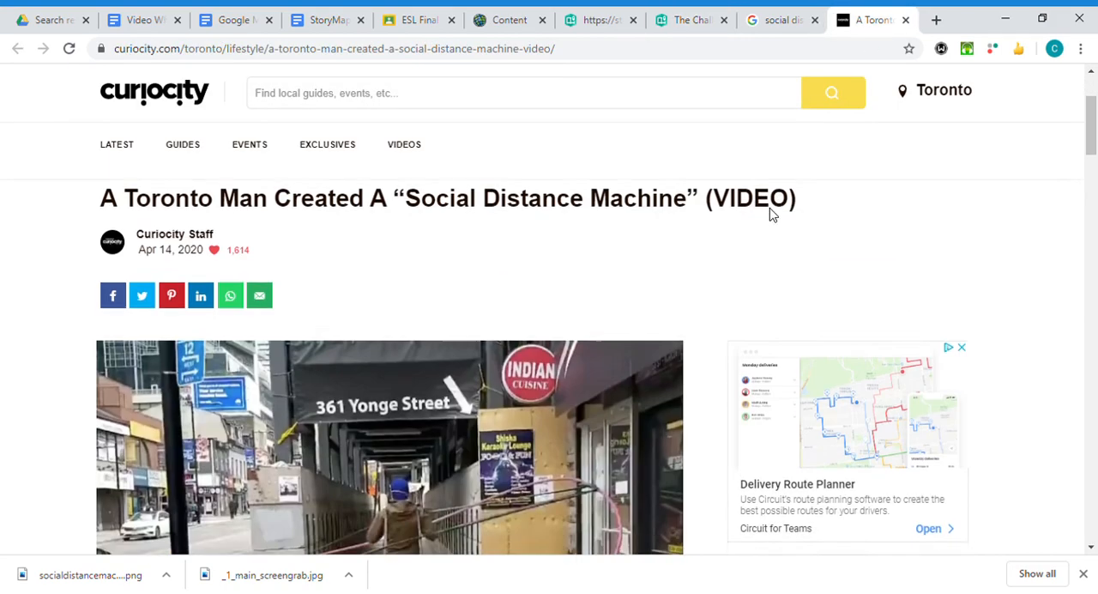
pyautogui.scroll(-3, 199, 91)
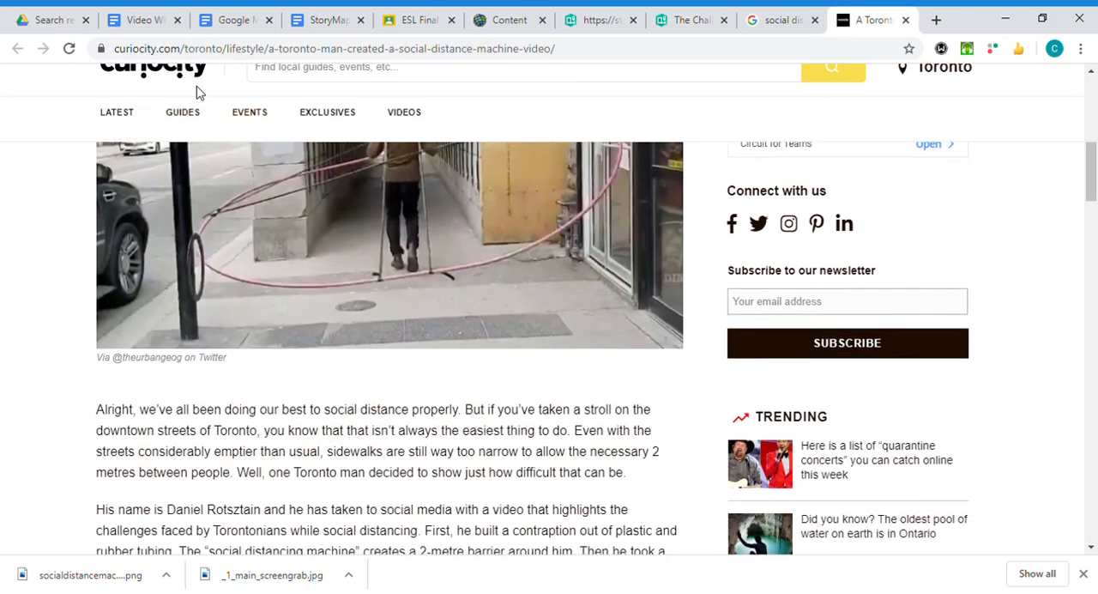
pyautogui.scroll(3, 223, 94)
pyautogui.click(762, 20)
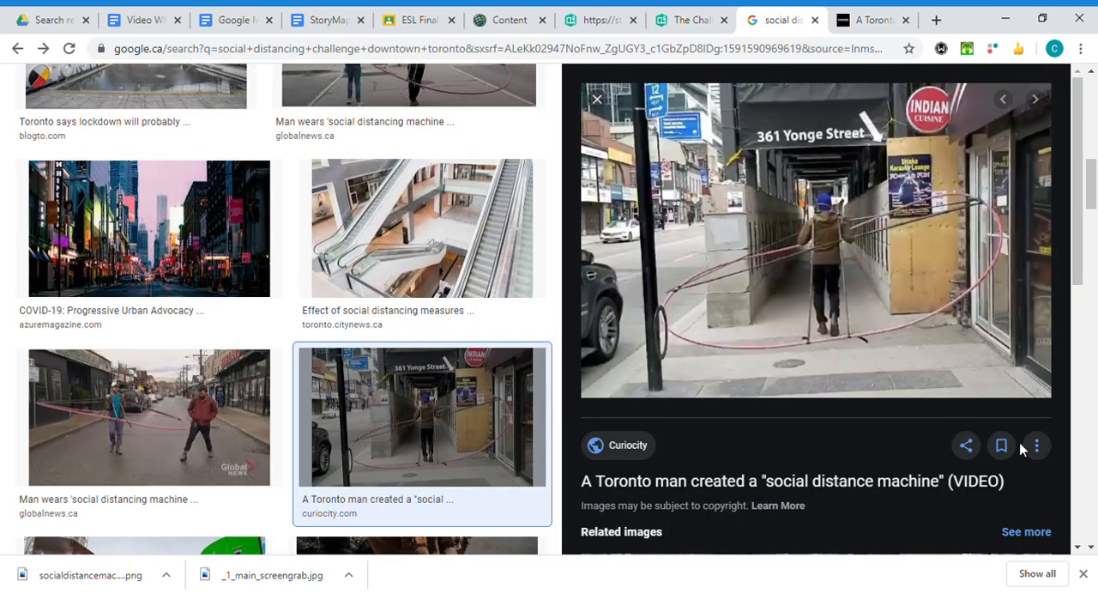
pyautogui.click(967, 444)
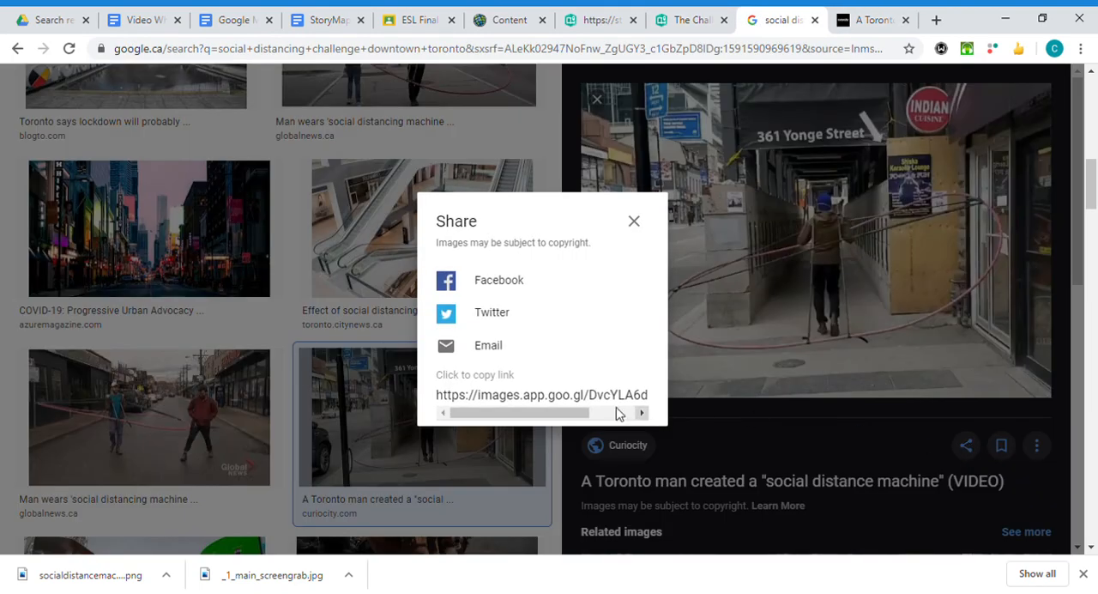
pyautogui.click(564, 396)
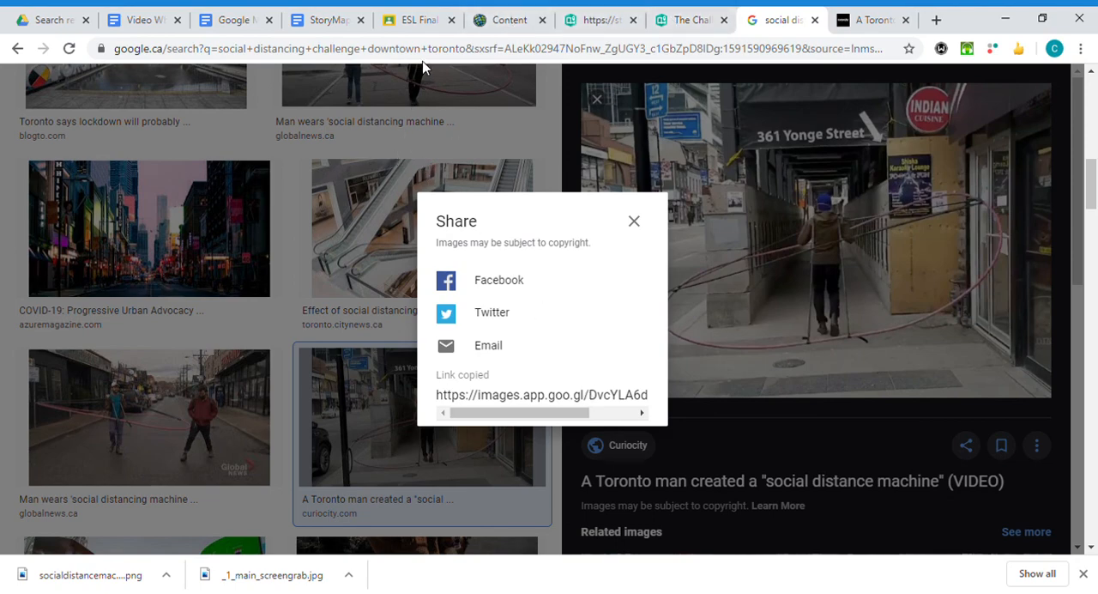
# Return to the StoryMaps draft, paste the share link after "Photo:" in the caption, and put this photo credit on its own line.
pyautogui.click(691, 22)
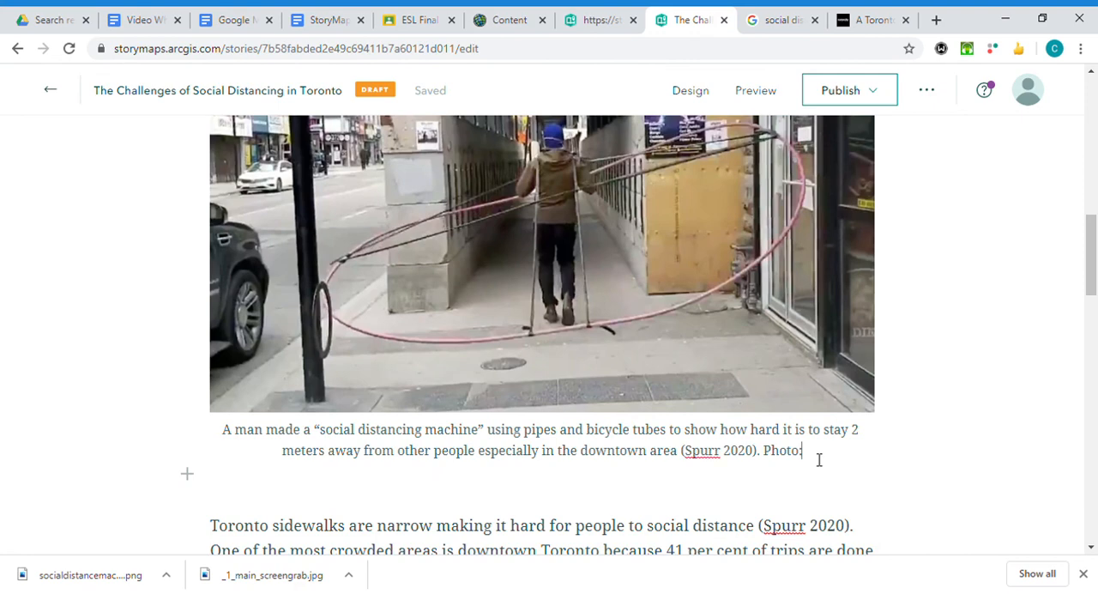
pyautogui.write('https://images.app.goo.gl/DvcYLA6dMMjFPYyw6')
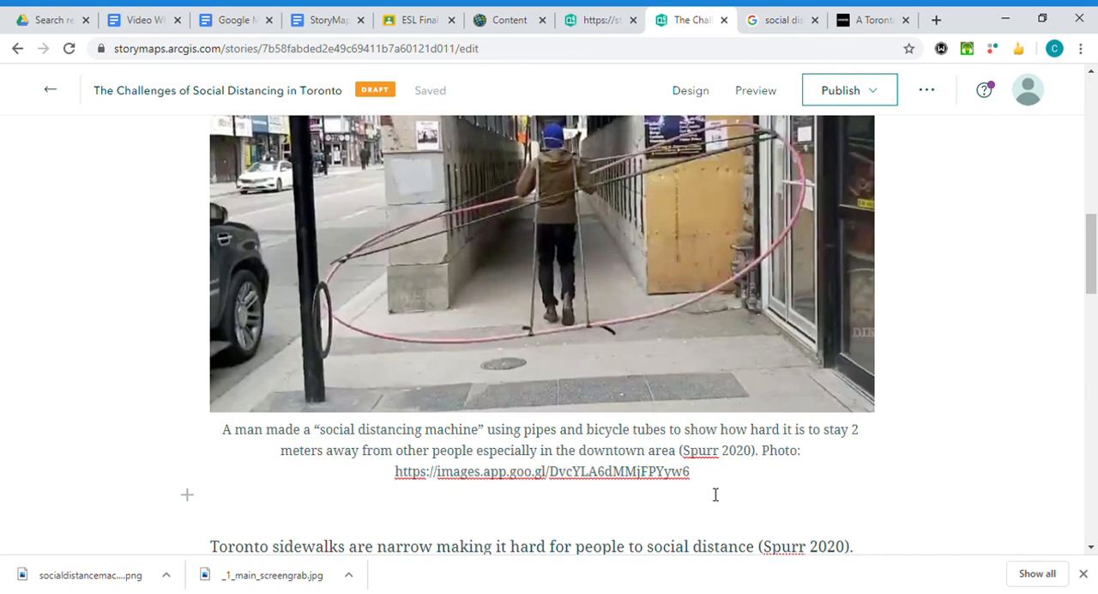
pyautogui.click(771, 461)
pyautogui.press('Return')
pyautogui.scroll(-2, 375, 512)
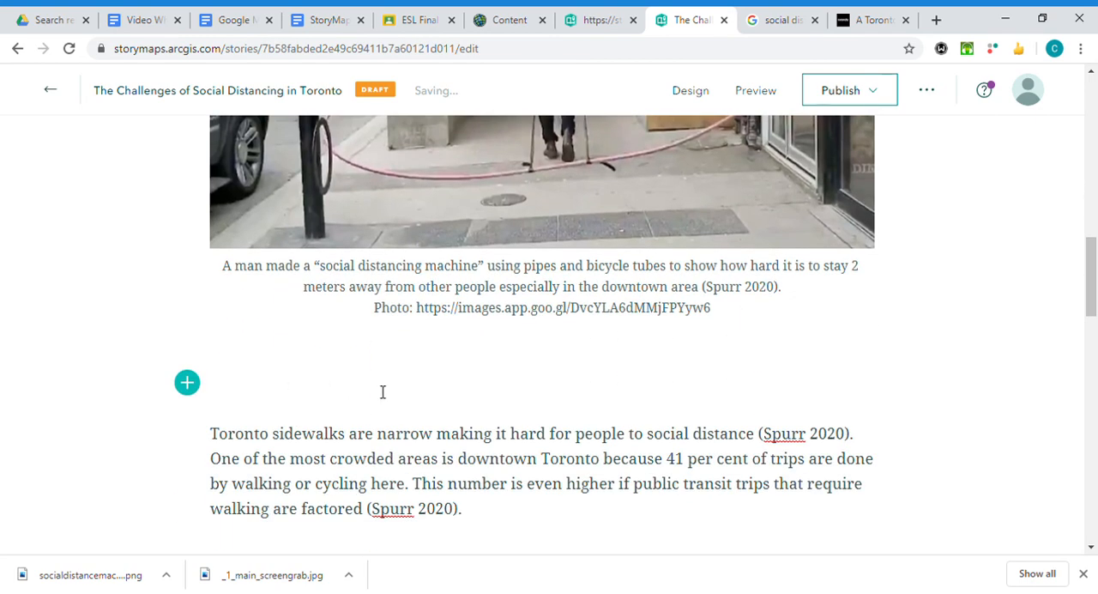
# Review the 361 Yonge Street photo with its caption and credit line, and its placement above the challenges paragraph.
pyautogui.scroll(3, 632, 415)
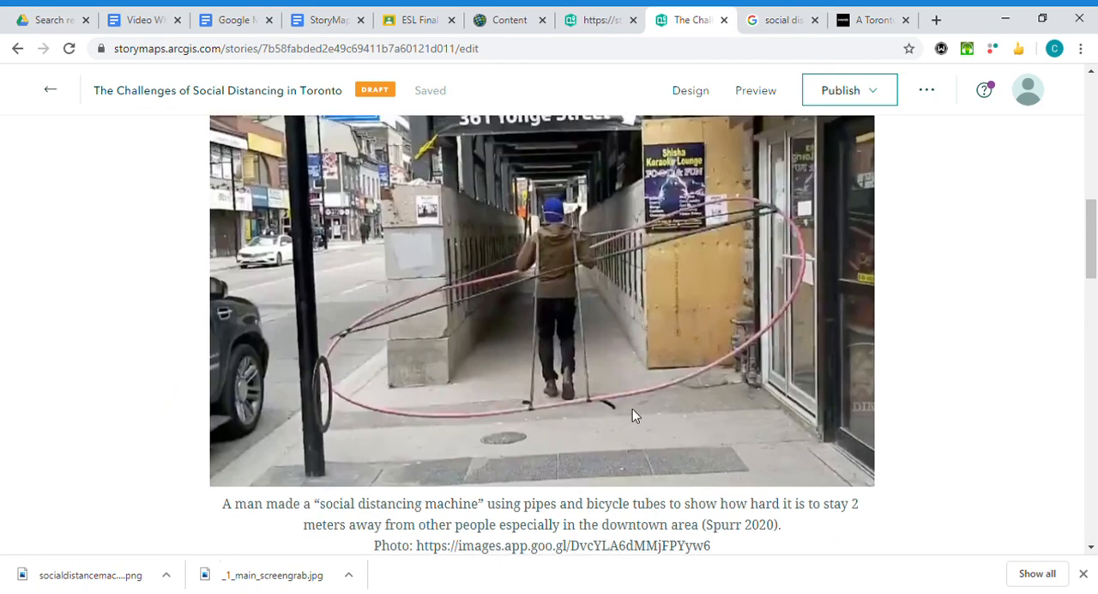
pyautogui.scroll(3, 318, 305)
pyautogui.scroll(-2, 302, 268)
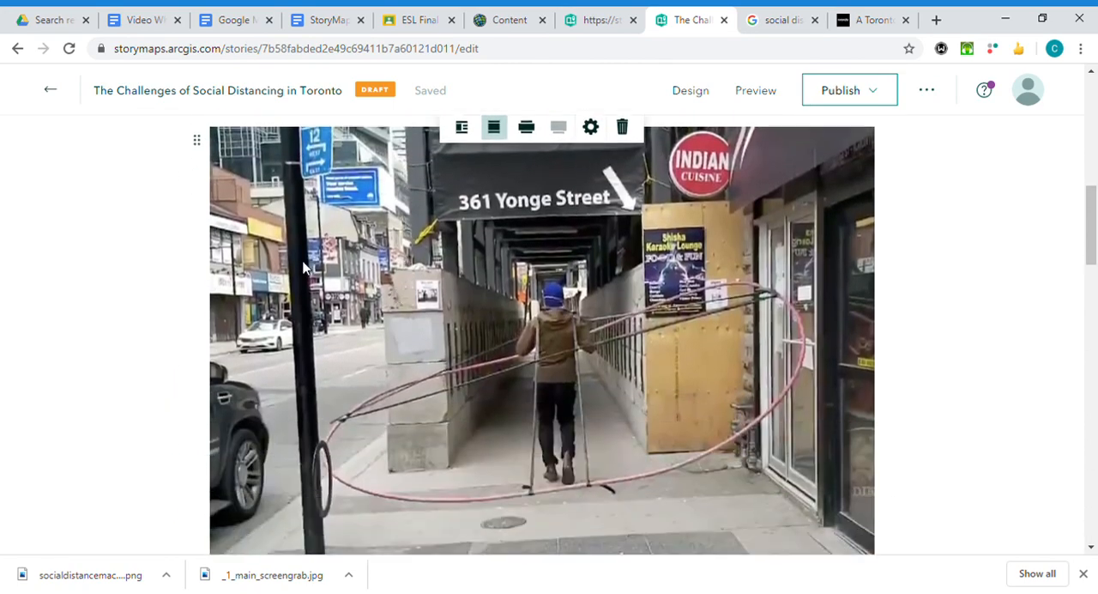
pyautogui.scroll(-4, 583, 317)
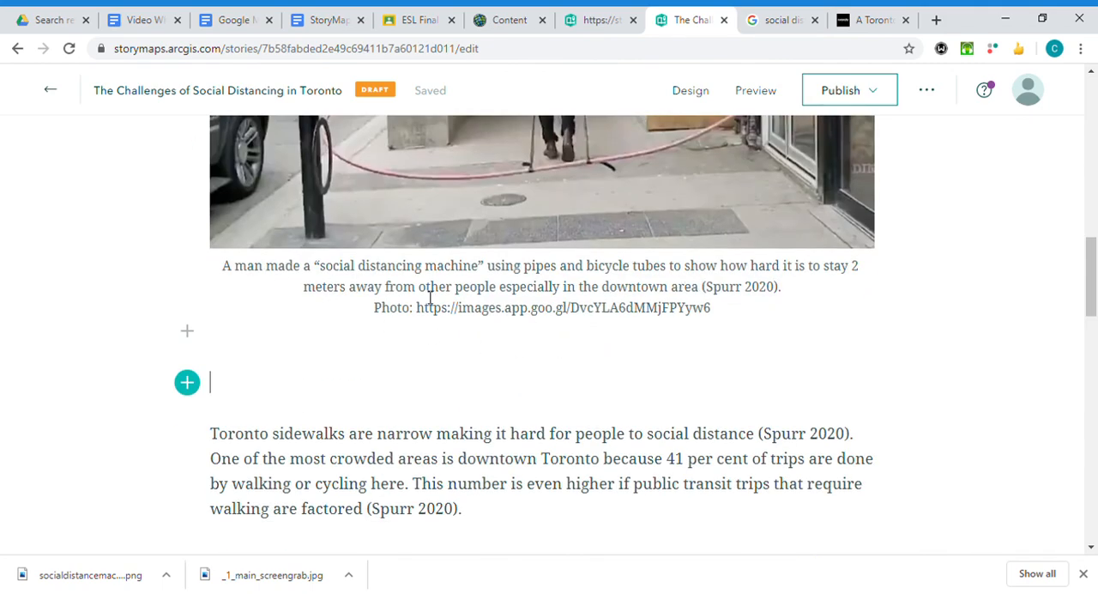
pyautogui.scroll(-1, 606, 231)
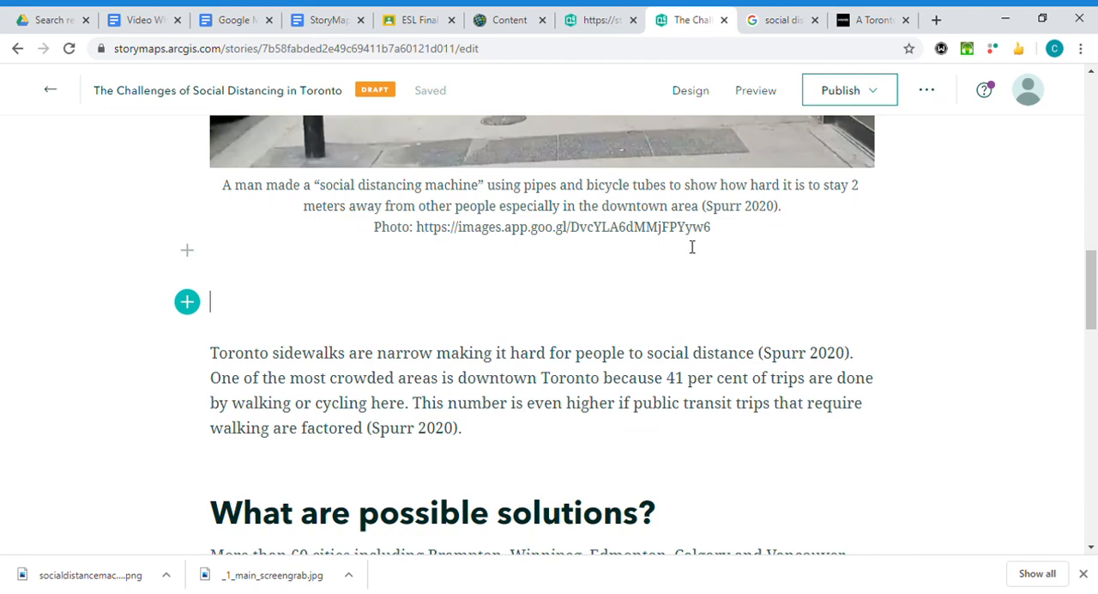
pyautogui.scroll(4, 691, 247)
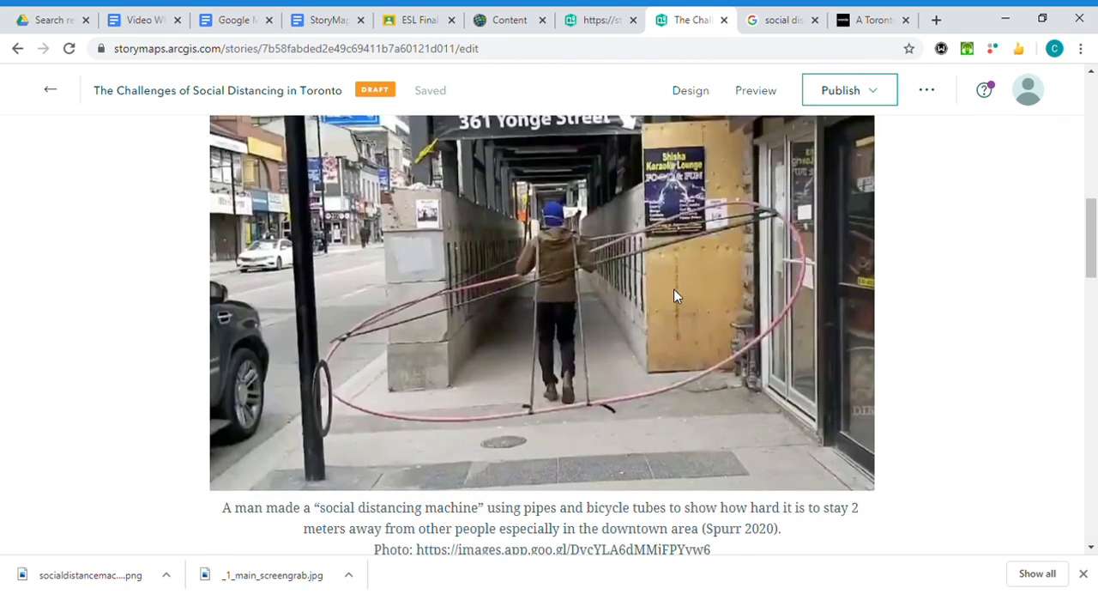
pyautogui.scroll(-1, 702, 340)
pyautogui.scroll(1, 660, 367)
pyautogui.scroll(-1, 664, 370)
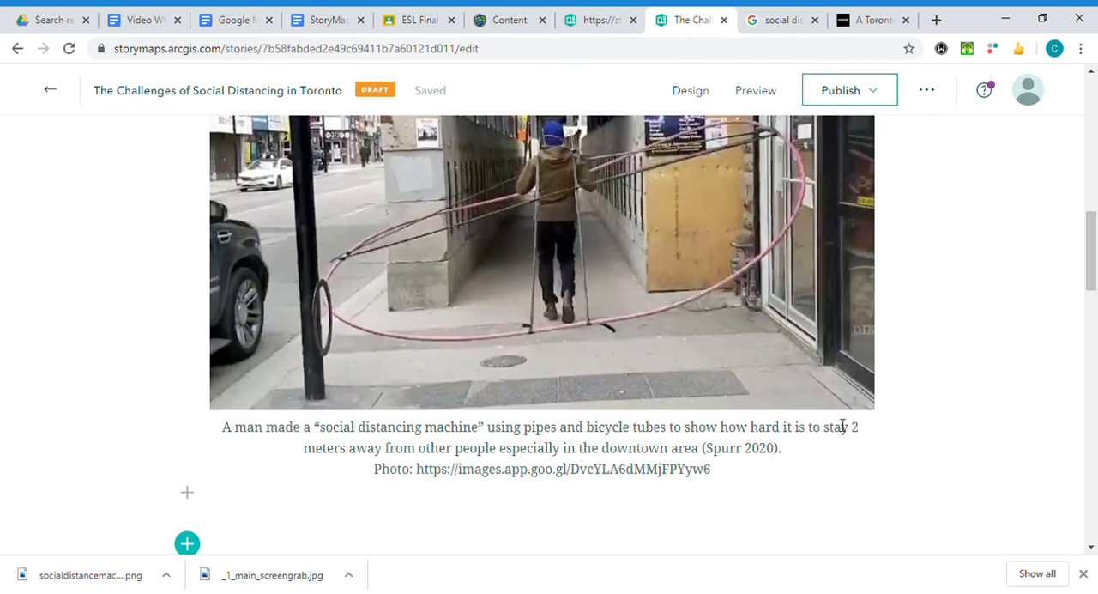
pyautogui.scroll(-1, 823, 428)
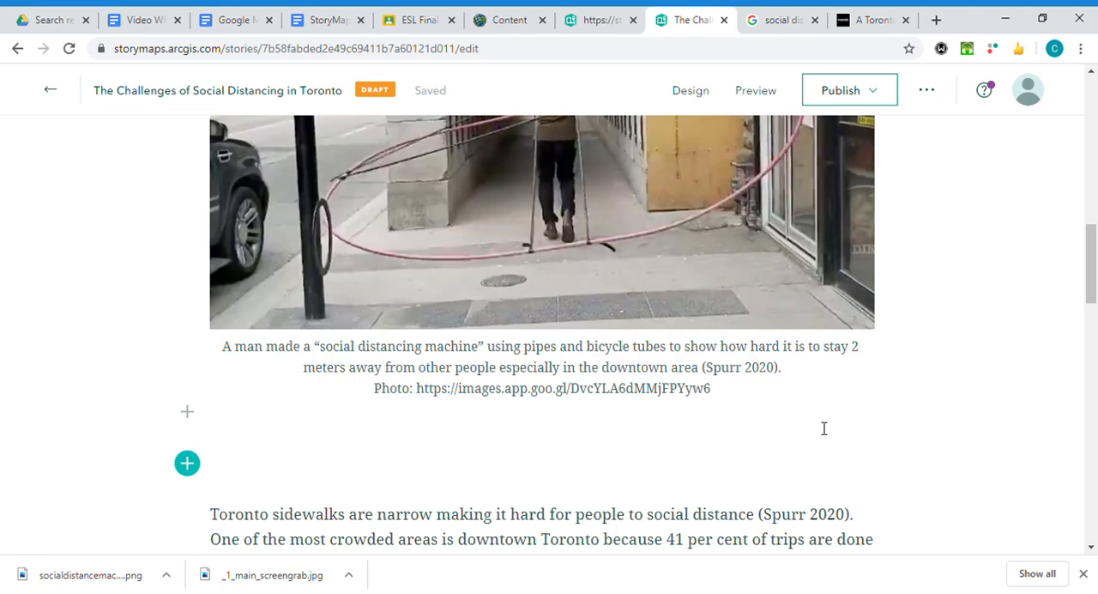
pyautogui.scroll(3, 766, 347)
pyautogui.scroll(-3, 686, 321)
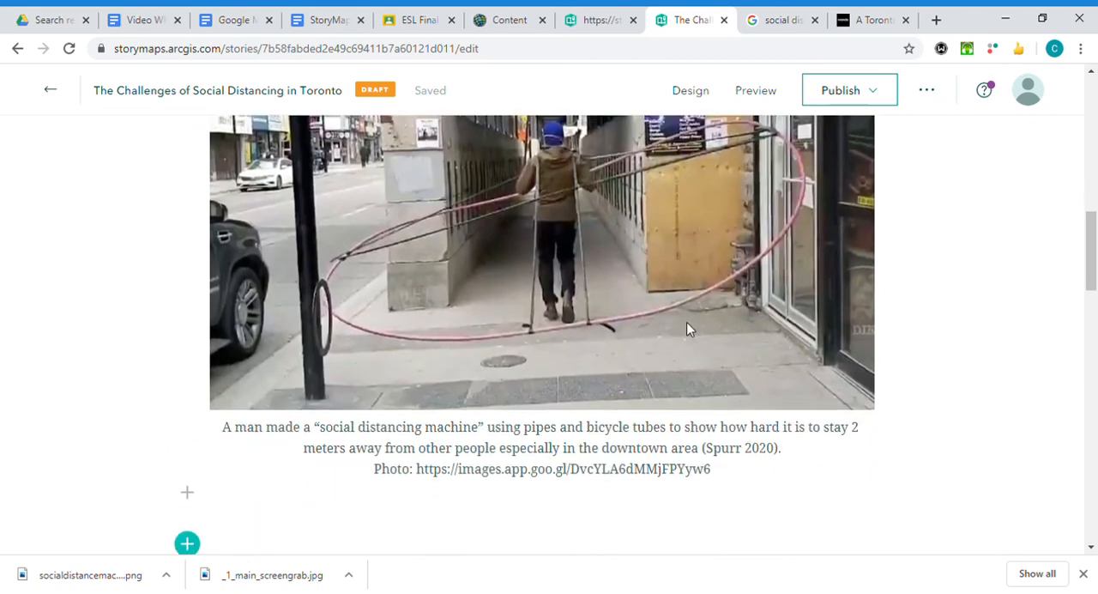
# Change the layout of the photo under "What are the challenges?" to float beside the text.
pyautogui.scroll(4, 686, 321)
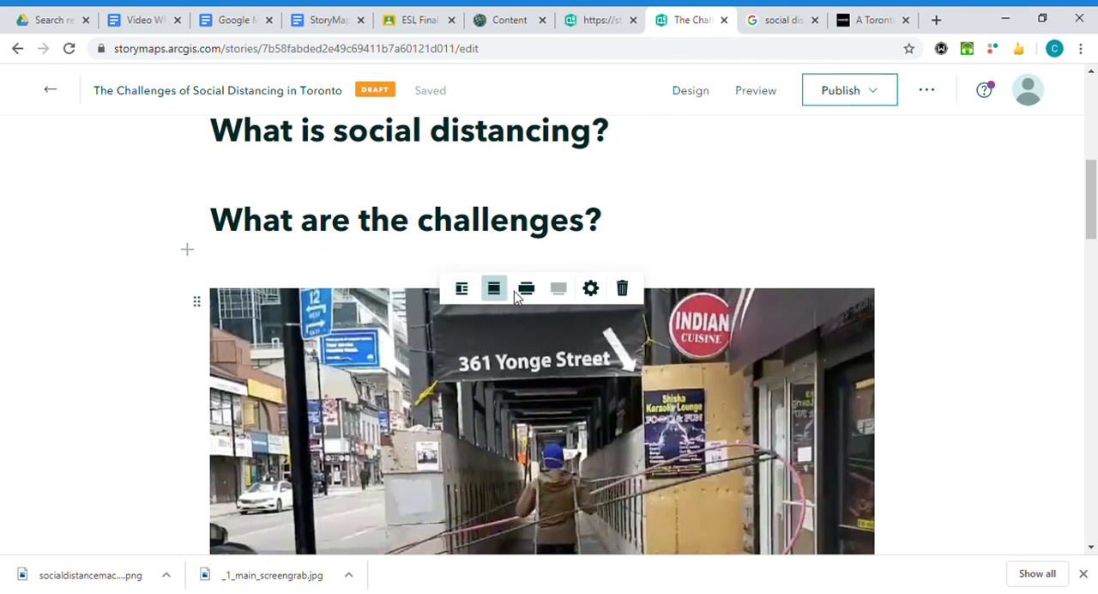
pyautogui.click(464, 289)
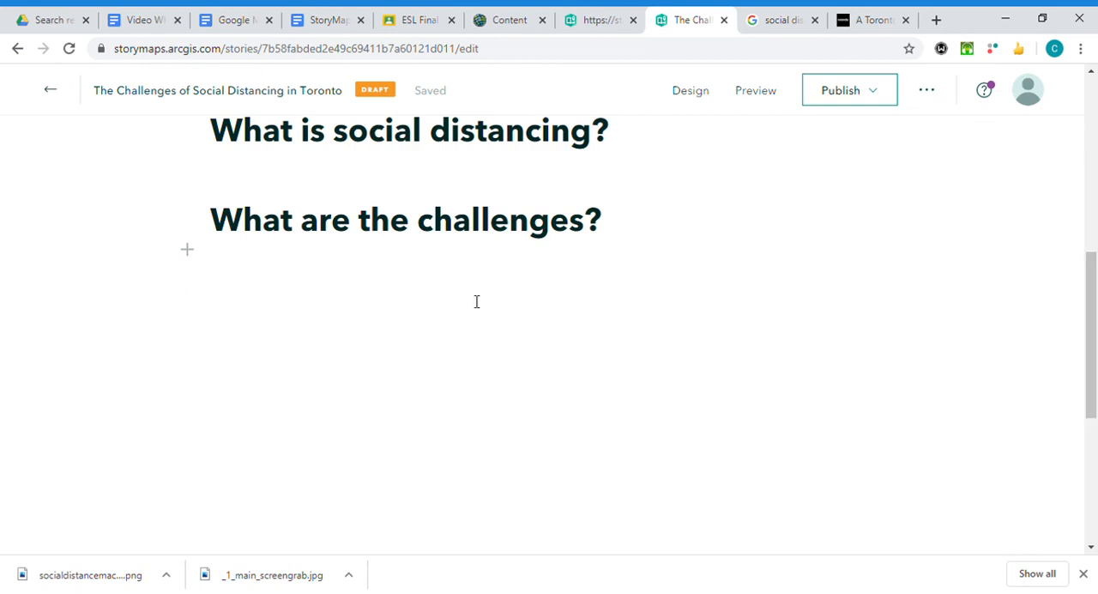
# Remove the blank line above the "Toronto sidewalks are narrow" paragraph so the text starts level with the floated photo.
pyautogui.scroll(6, 652, 410)
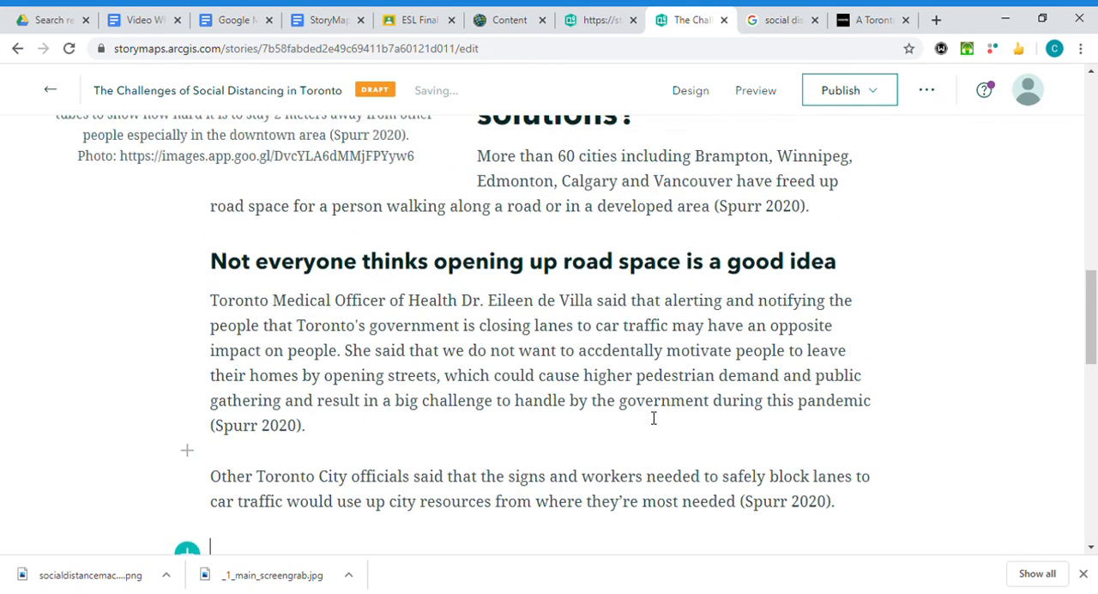
pyautogui.scroll(3, 176, 197)
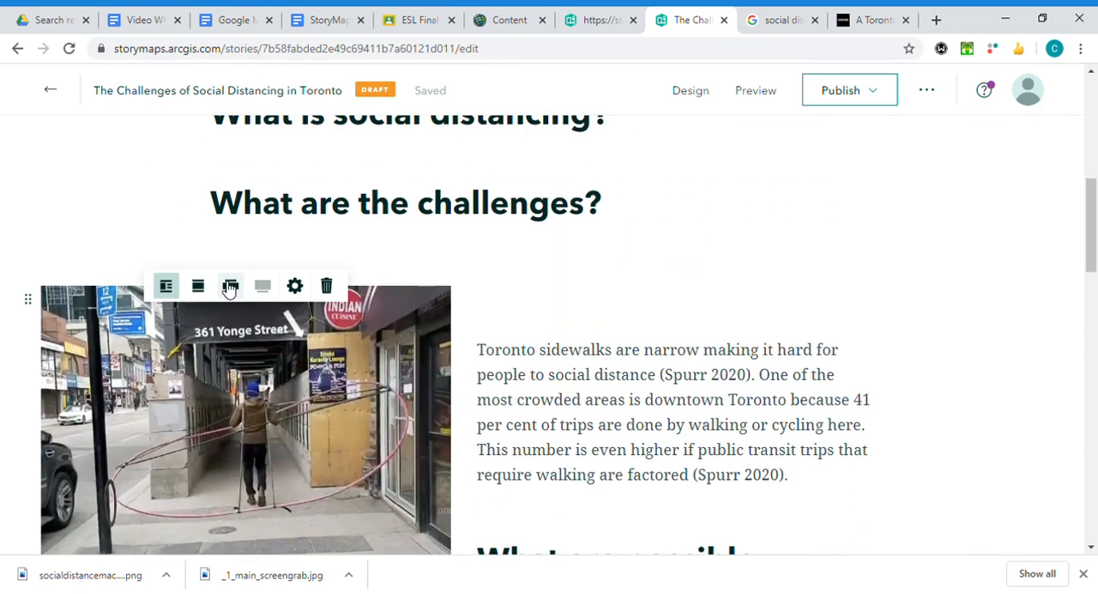
pyautogui.scroll(-3, 208, 340)
pyautogui.scroll(1, 424, 447)
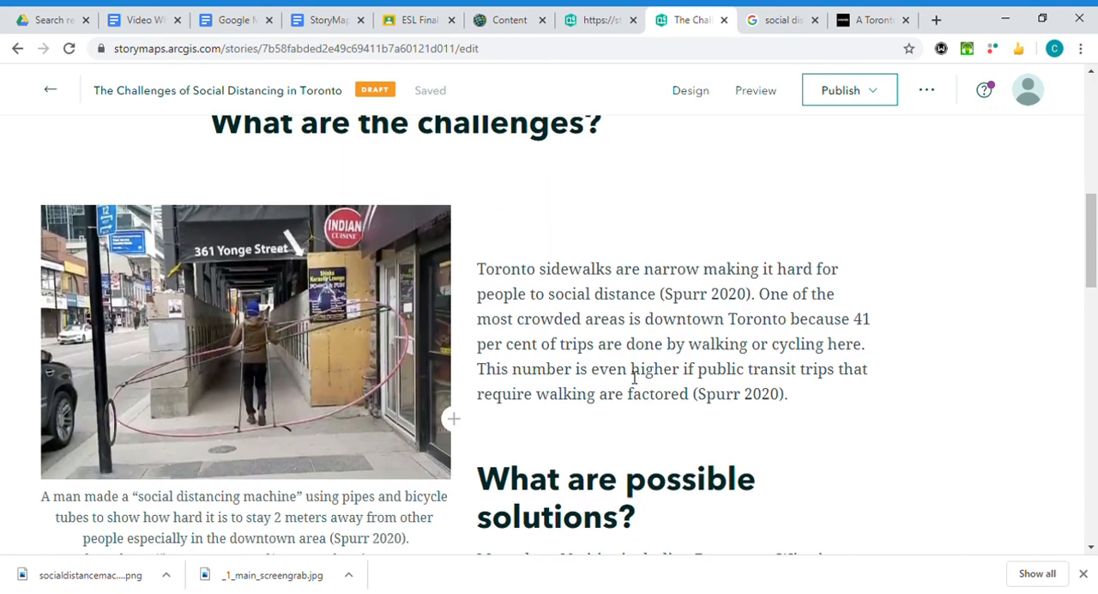
pyautogui.scroll(2, 529, 275)
pyautogui.scroll(-3, 524, 384)
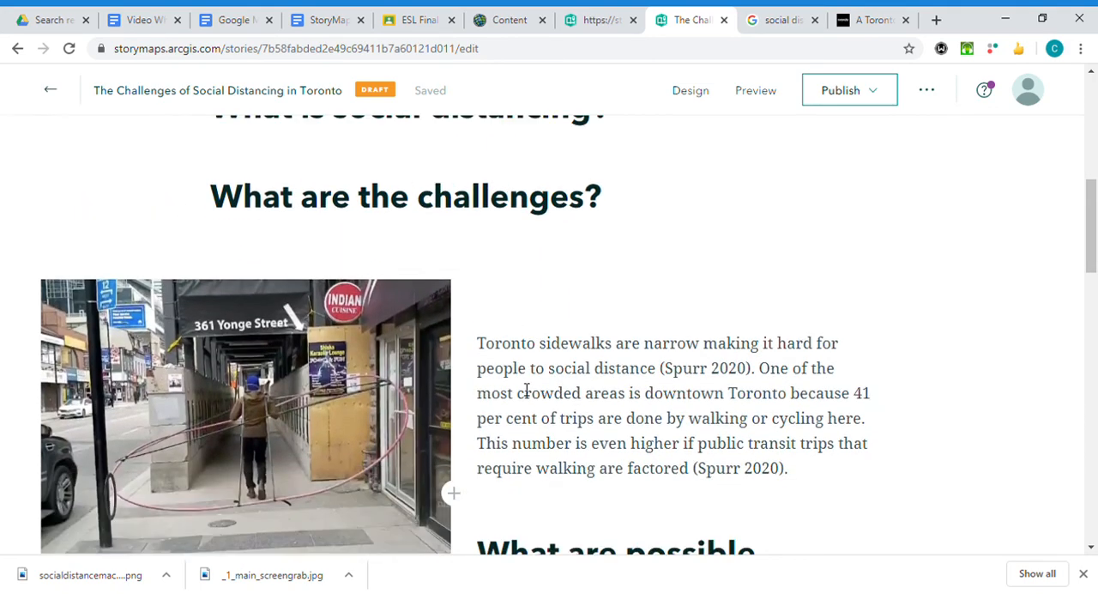
pyautogui.scroll(1, 311, 240)
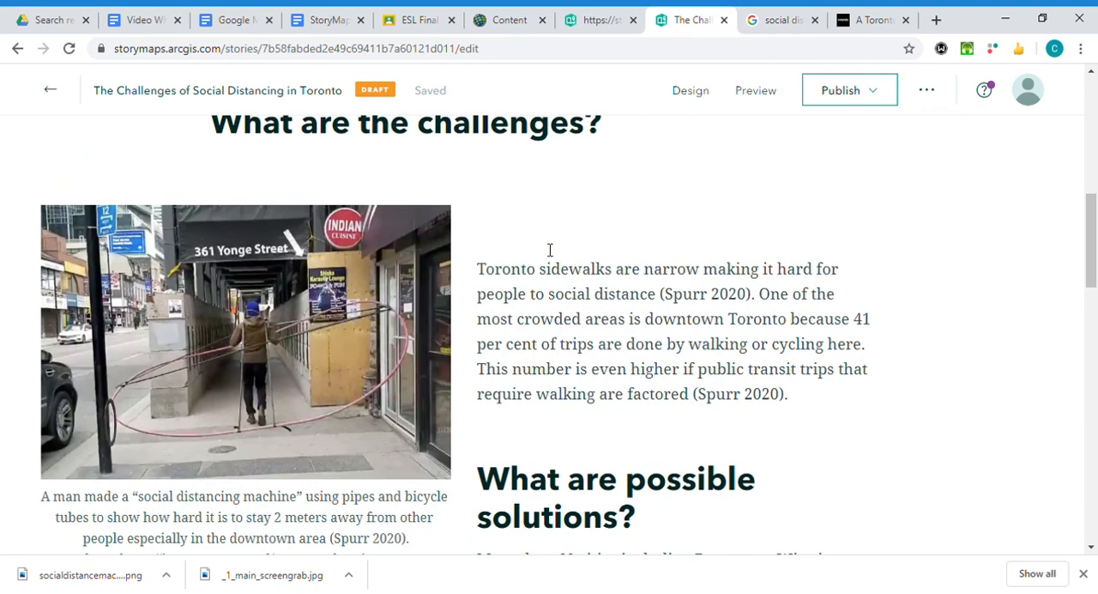
pyautogui.click(511, 269)
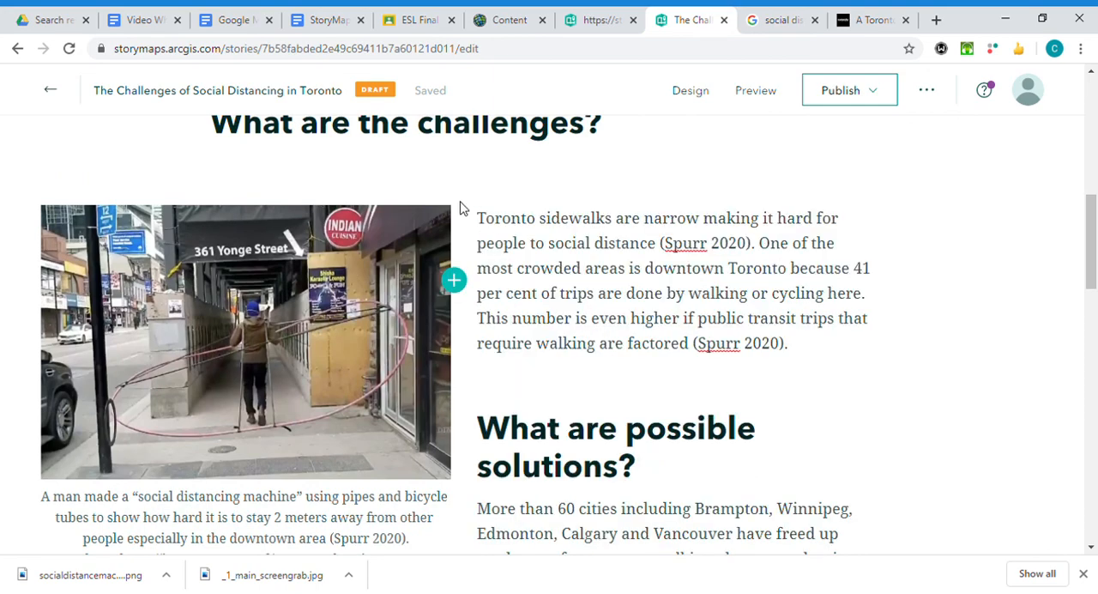
pyautogui.scroll(2, 312, 348)
pyautogui.scroll(-2, 455, 355)
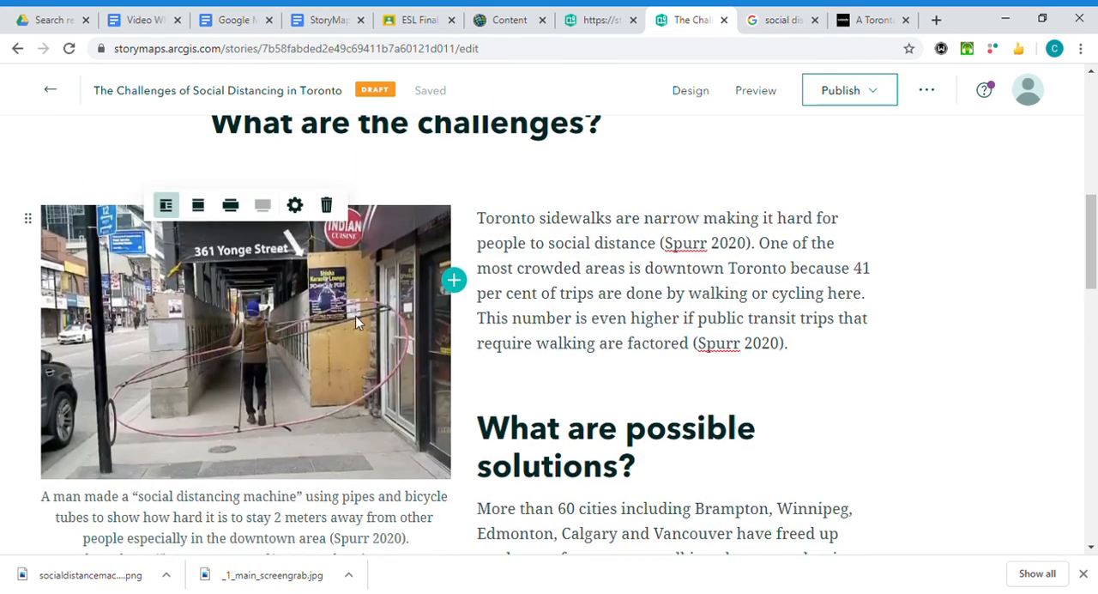
# Change the size of the 361 Yonge Street photo under "What are the challenges?" to Medium.
pyautogui.scroll(1, 502, 341)
pyautogui.scroll(2, 501, 340)
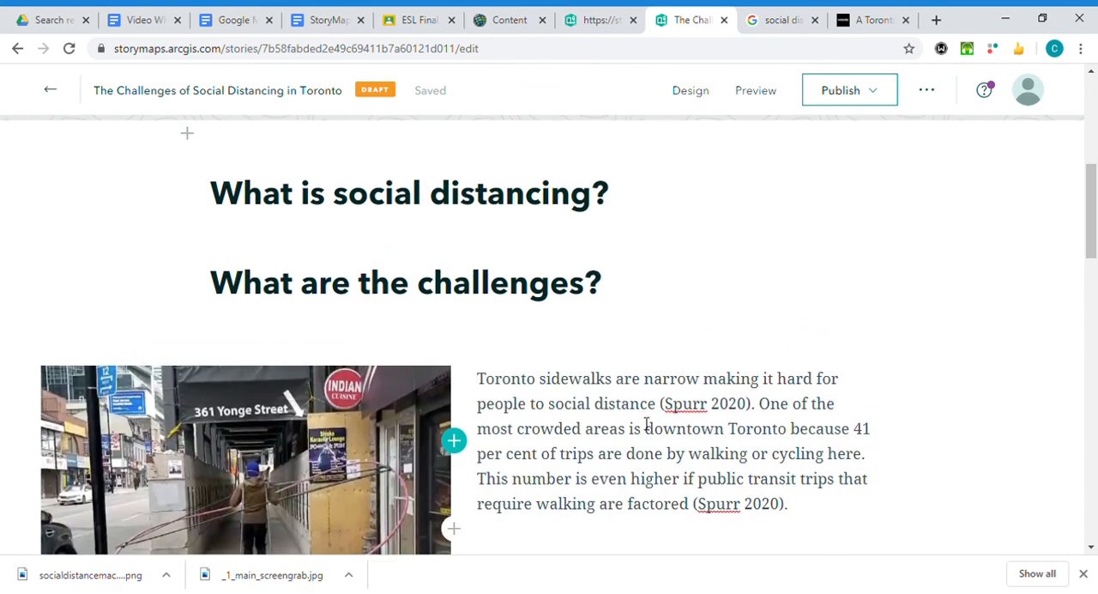
pyautogui.scroll(-1, 571, 346)
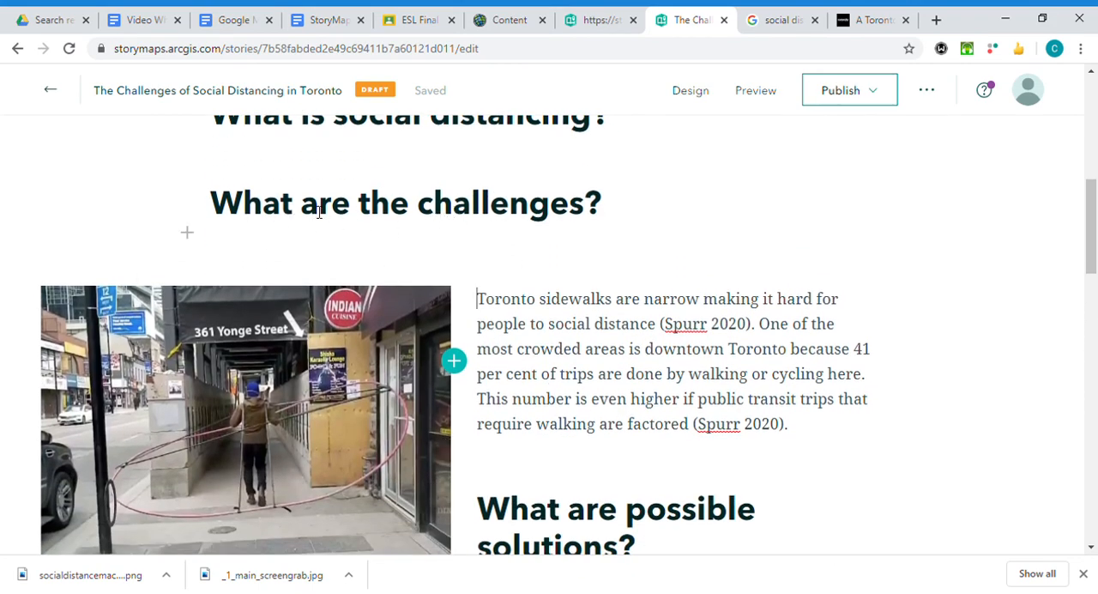
pyautogui.moveTo(263, 315)
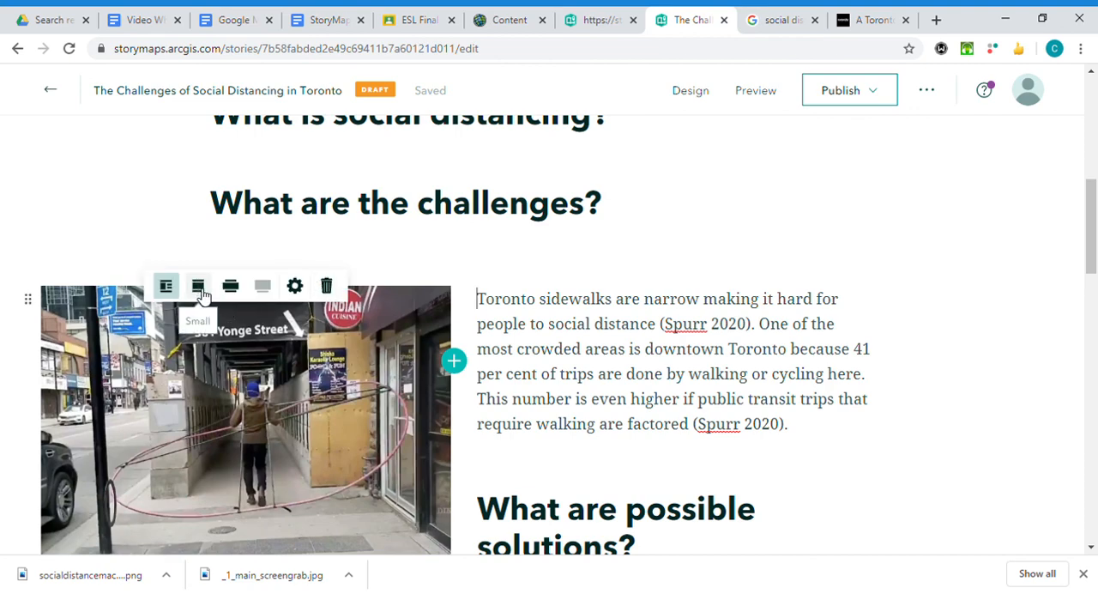
pyautogui.click(230, 286)
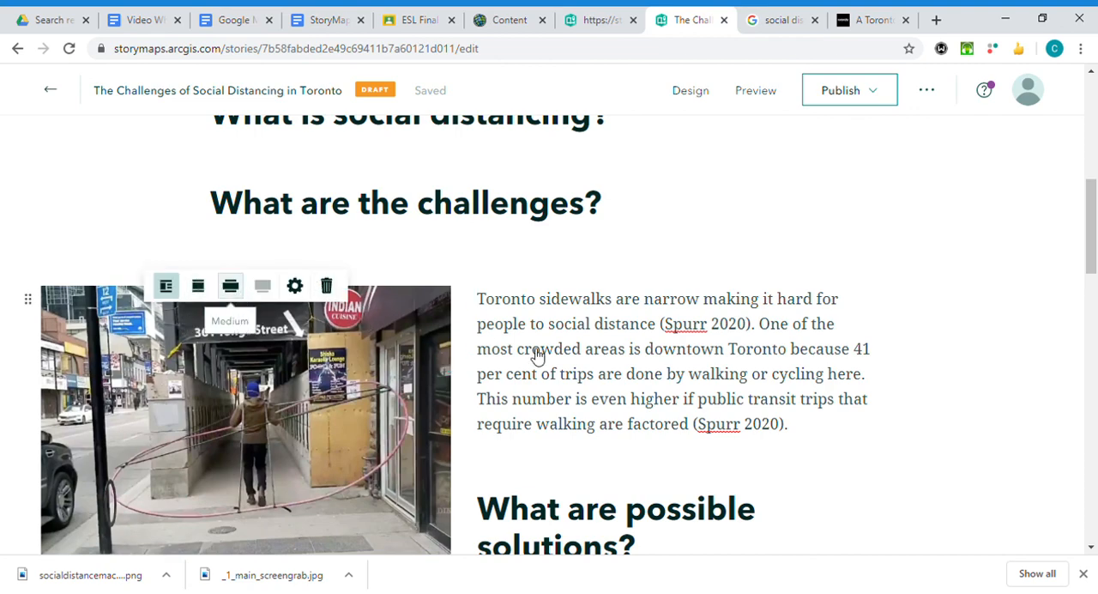
pyautogui.scroll(8, 638, 371)
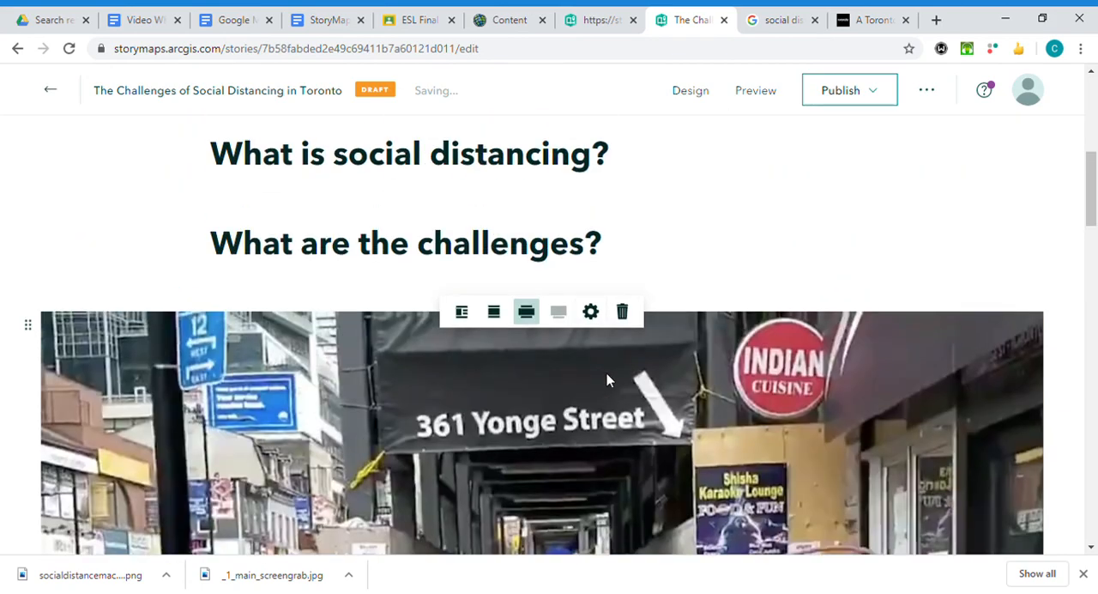
# Set the 361 Yonge Street photo to the Small size, check its caption placement, and deselect the photo.
pyautogui.scroll(-1, 502, 249)
pyautogui.click(495, 233)
pyautogui.scroll(-4, 546, 208)
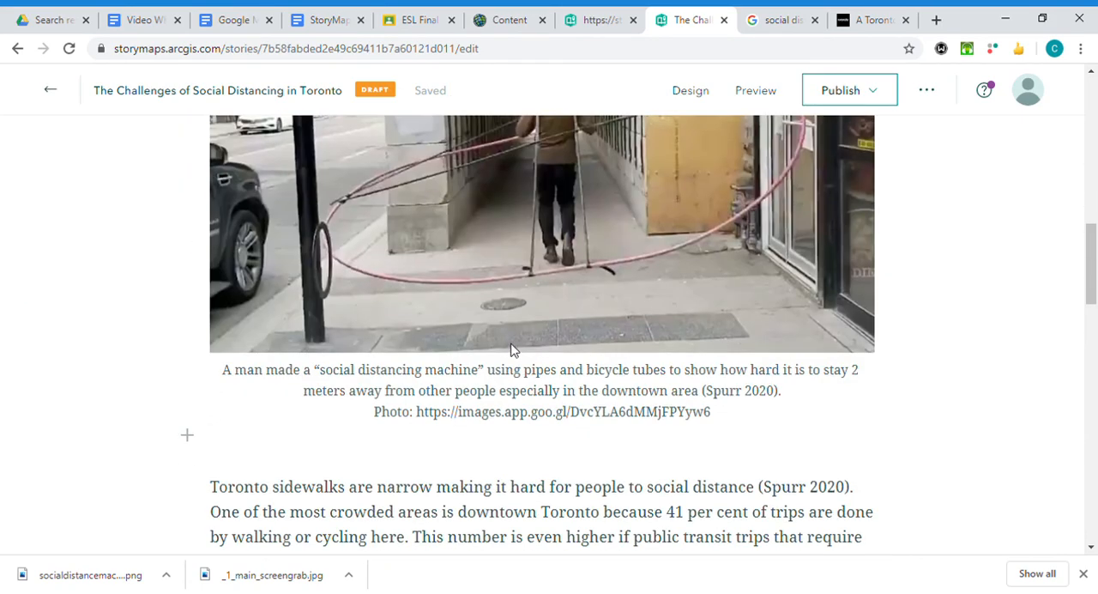
pyautogui.scroll(4, 546, 209)
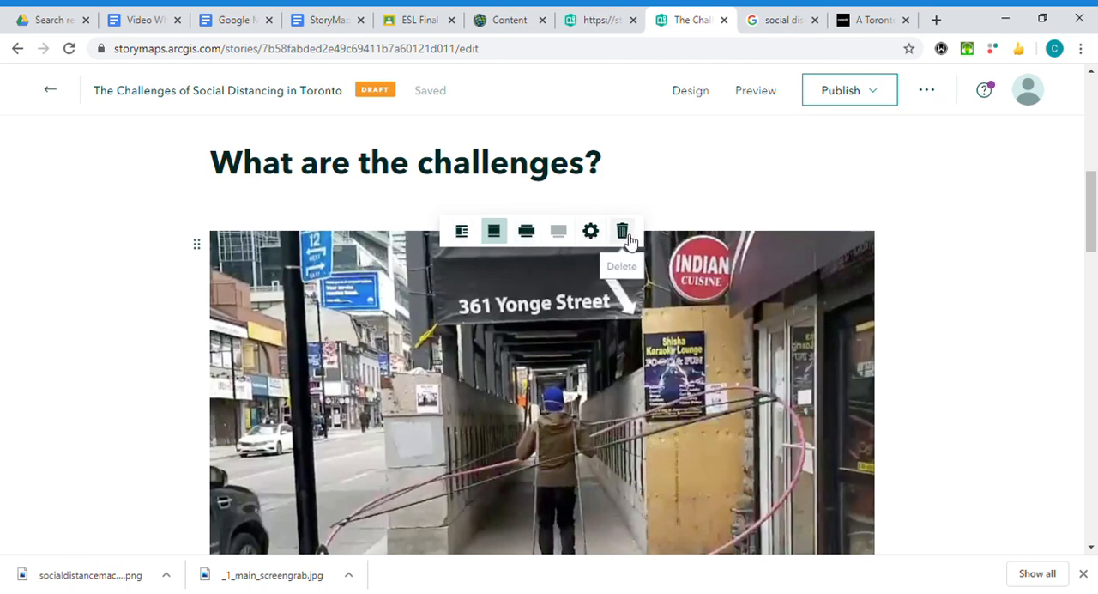
pyautogui.click(928, 202)
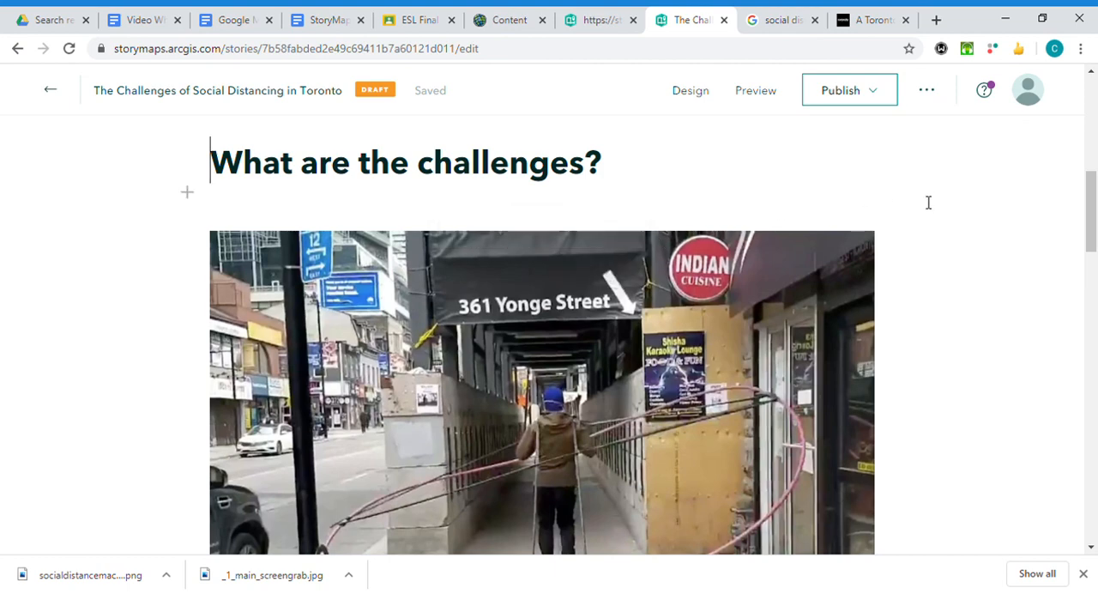